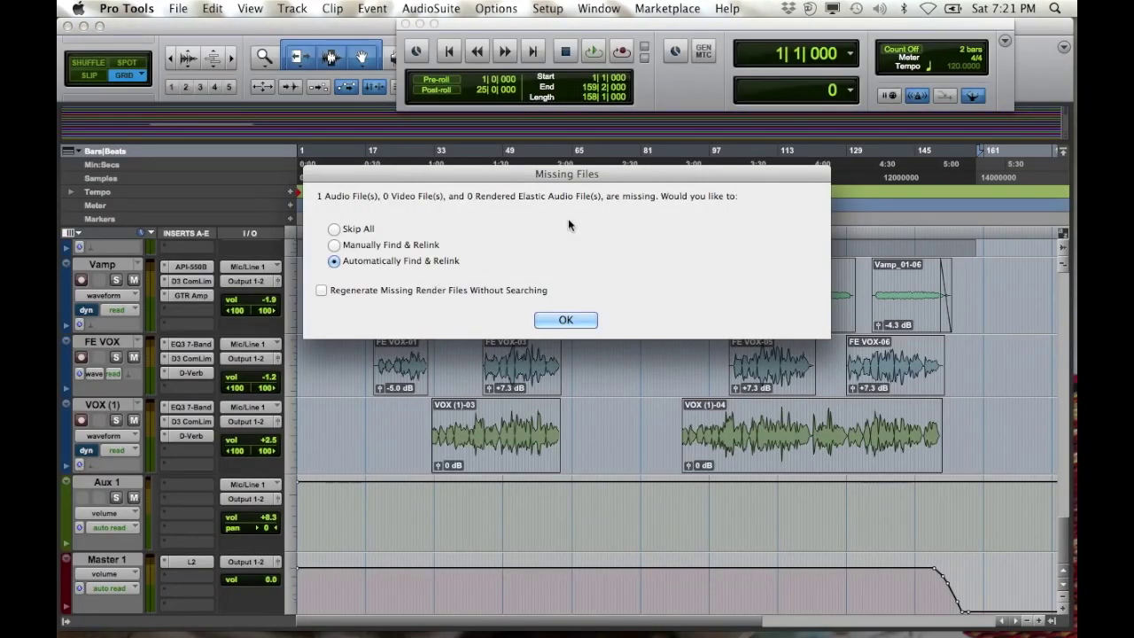
# Relink the missing audio file automatically and play the session from the start, dismissing the task list and stopping playback around bar 62.
pyautogui.click(567, 321)
pyautogui.press('super+Tab')
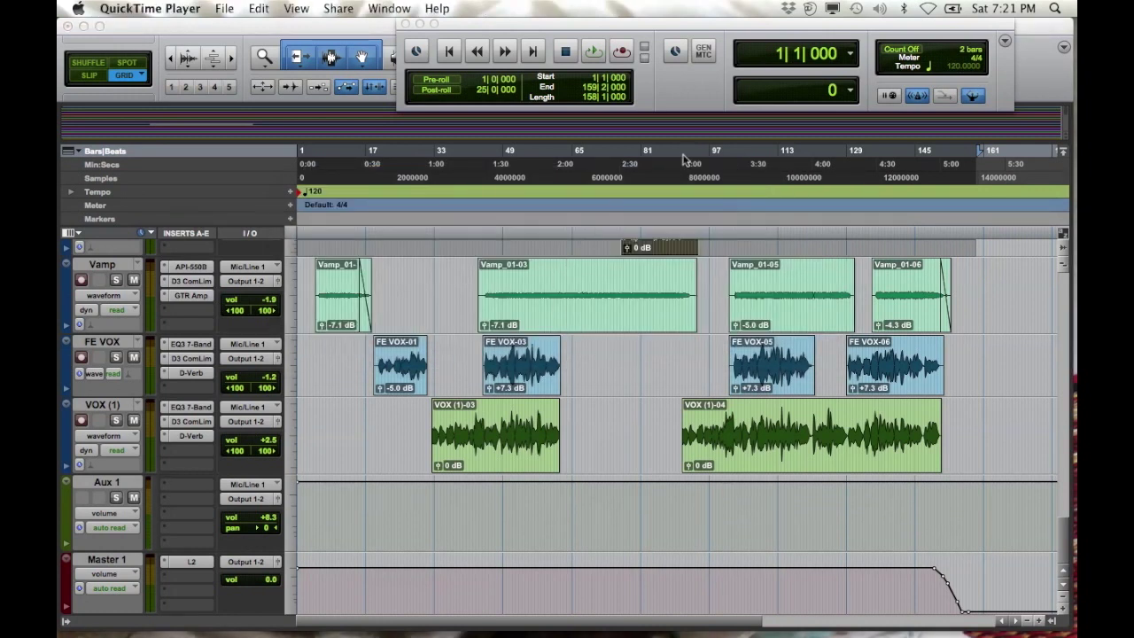
pyautogui.click(595, 54)
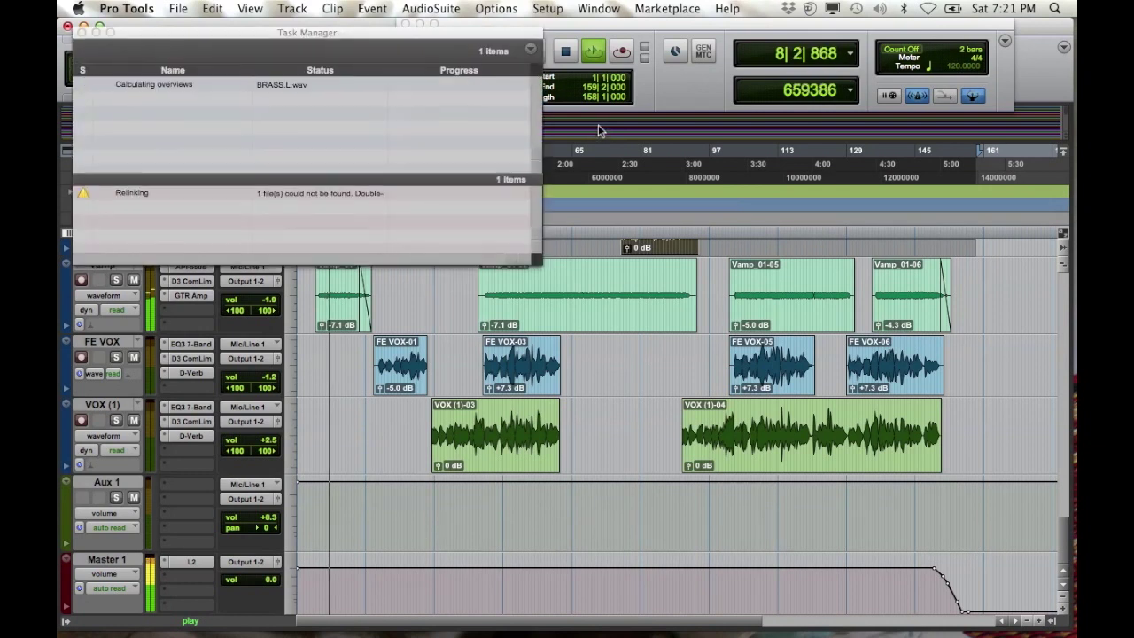
pyautogui.click(79, 32)
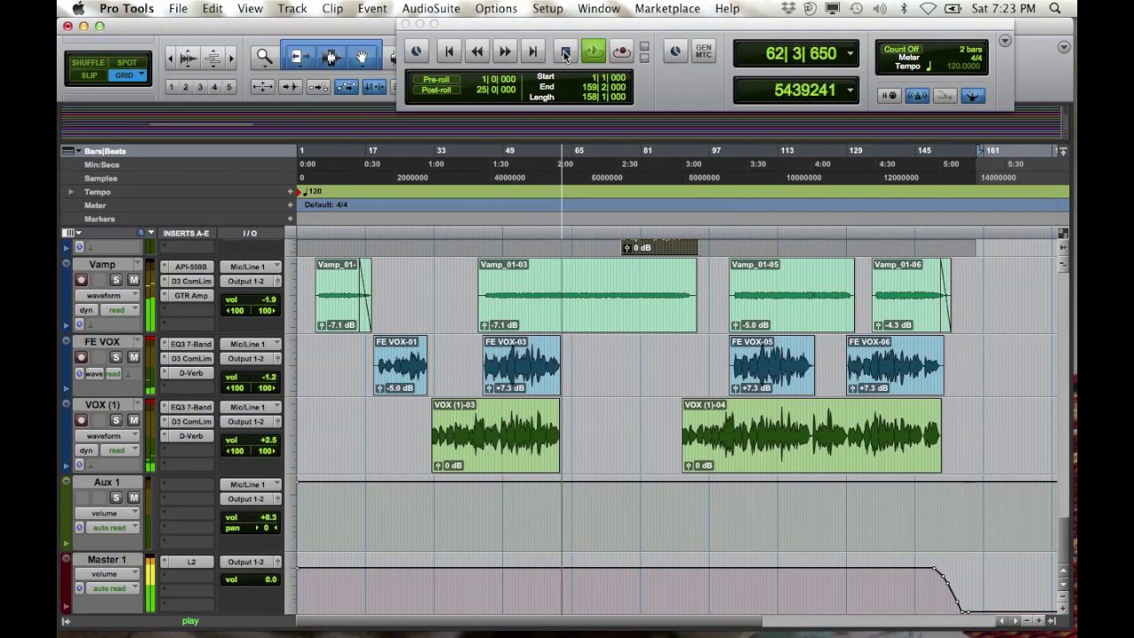
pyautogui.click(565, 55)
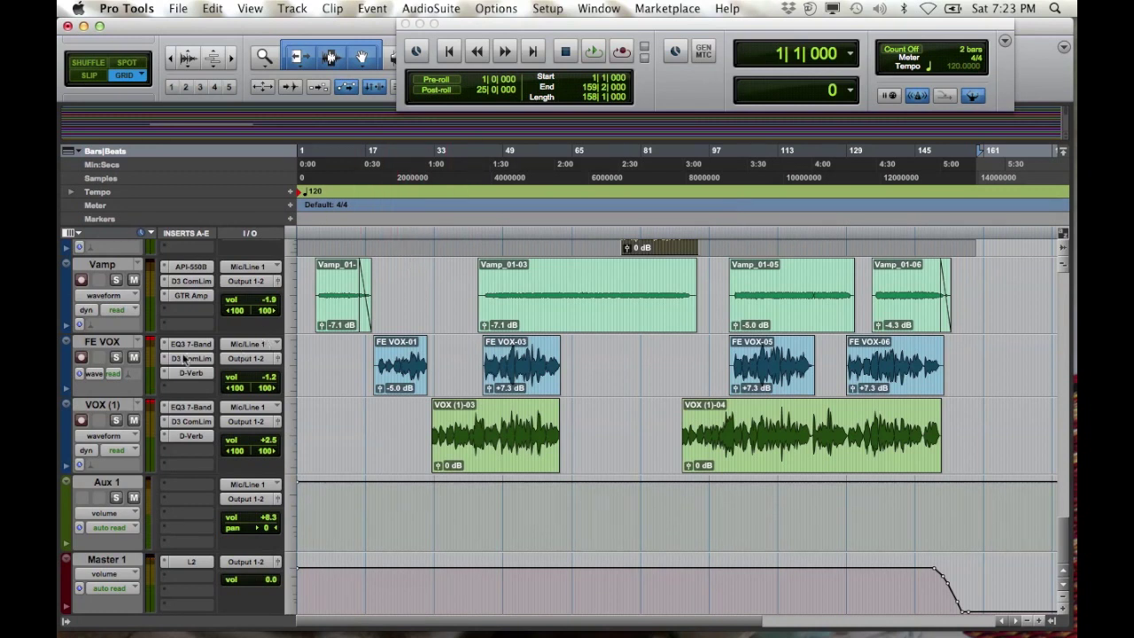
# Bypass the EQ3 7-Band, compressor/limiter and D-Verb inserts on the FE VOX track.
pyautogui.click(182, 344)
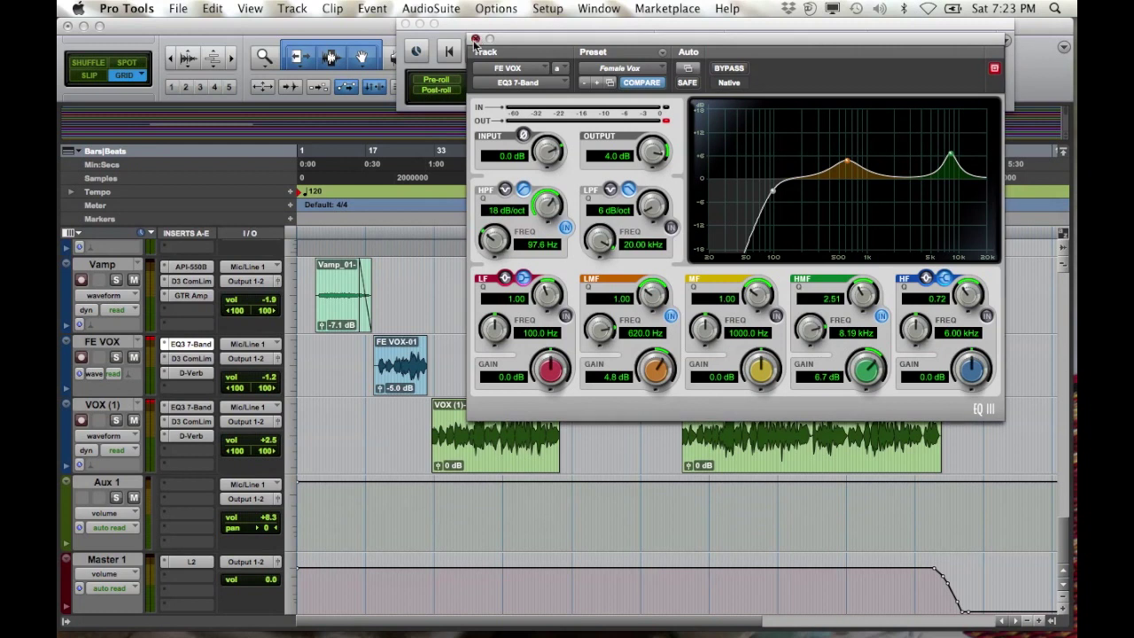
pyautogui.click(476, 40)
pyautogui.rightClick(181, 344)
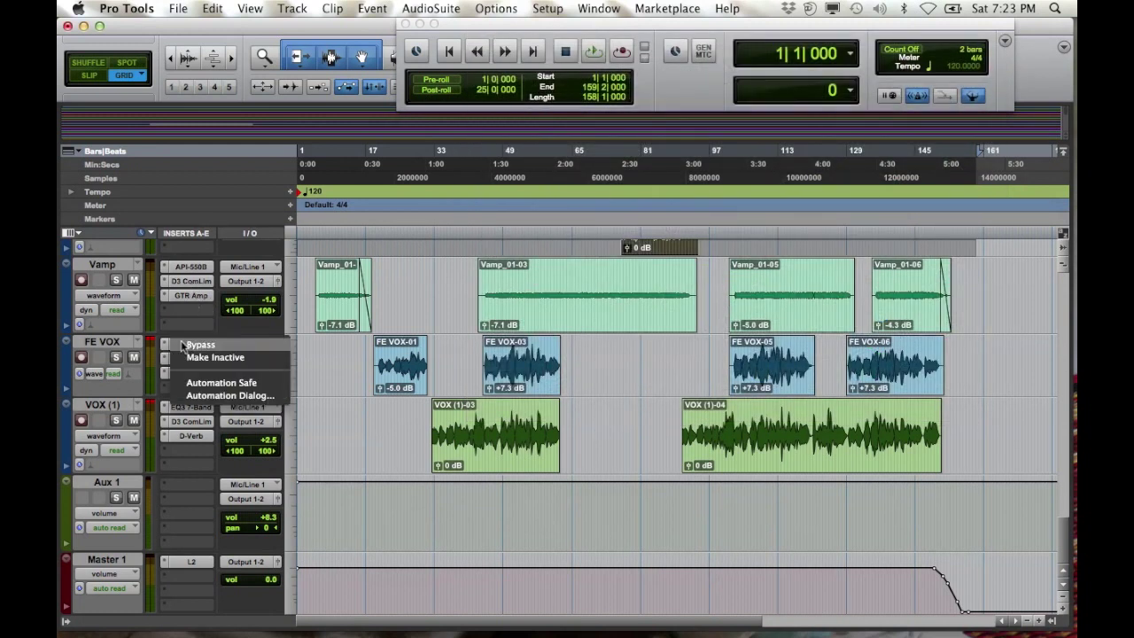
pyautogui.rightClick(184, 347)
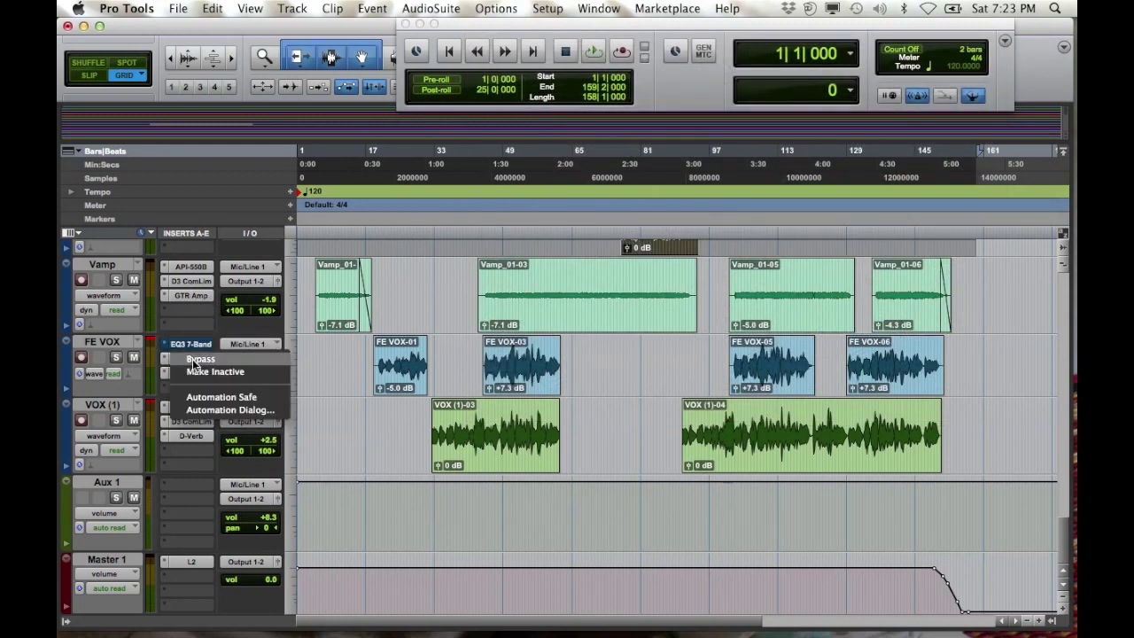
pyautogui.rightClick(191, 368)
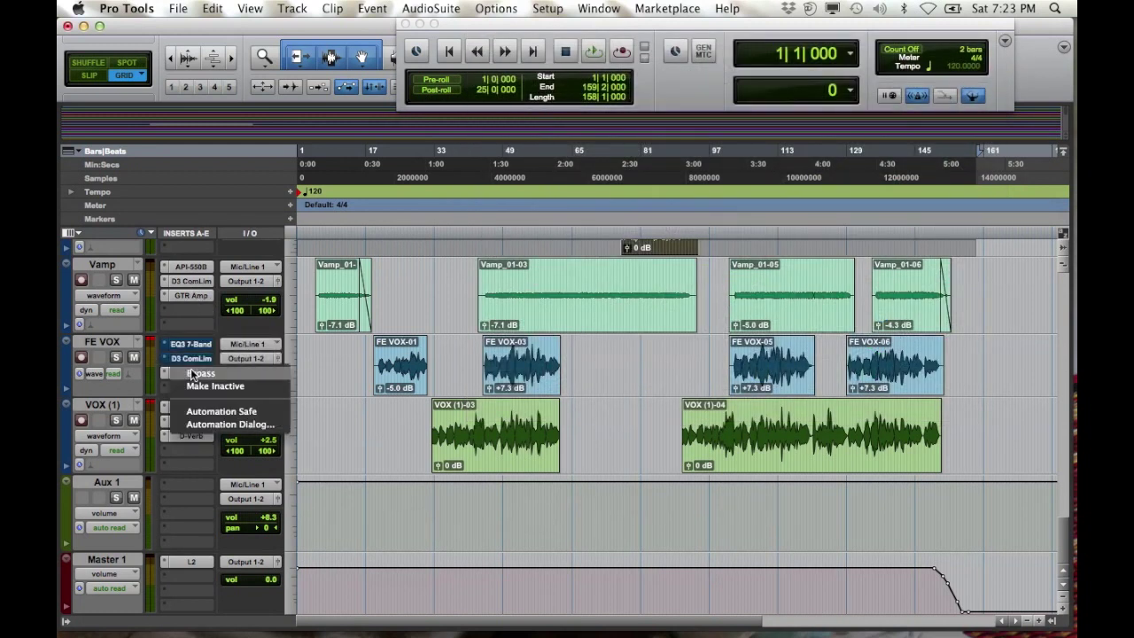
# Select the FE VOX-01 clip and play it back with the FE VOX track soloed.
pyautogui.click(396, 375)
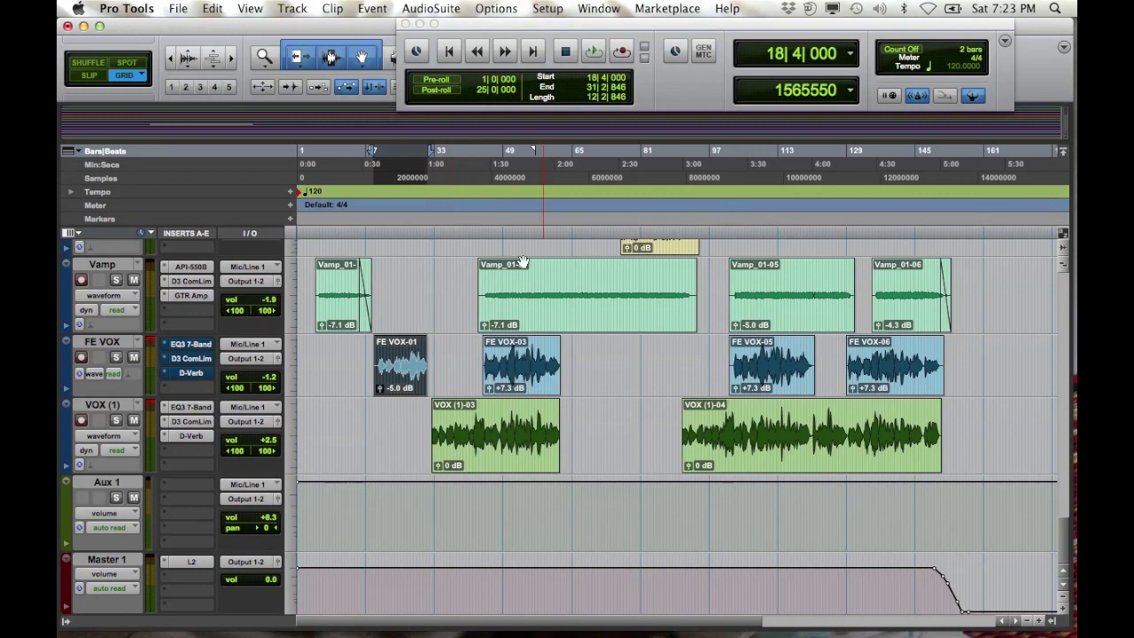
pyautogui.click(597, 53)
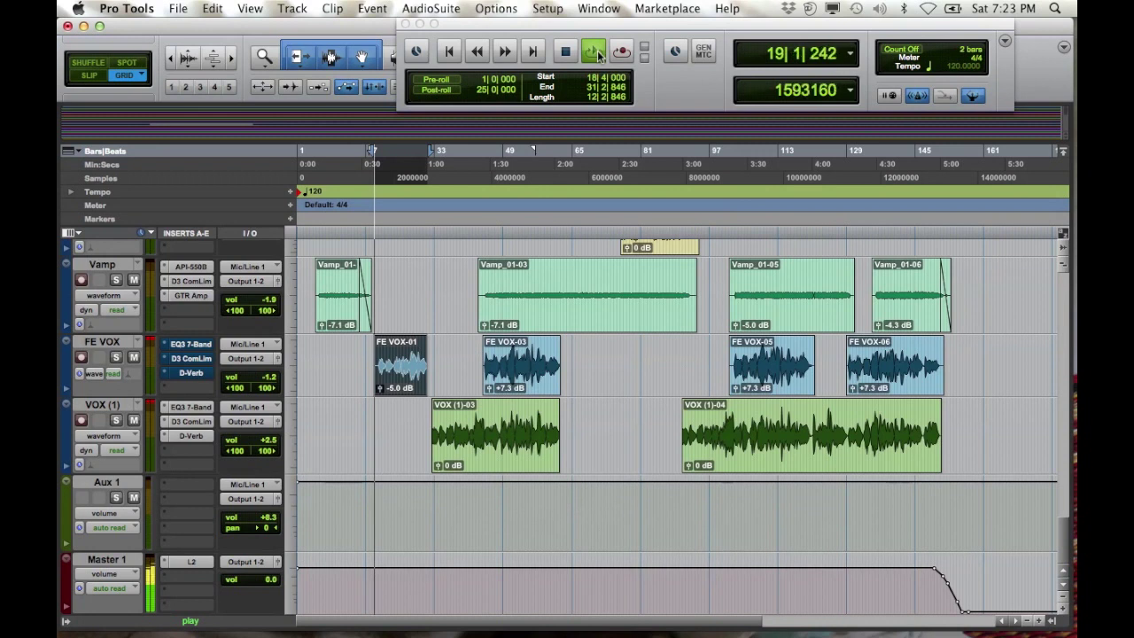
pyautogui.hotkey('shift', 's')
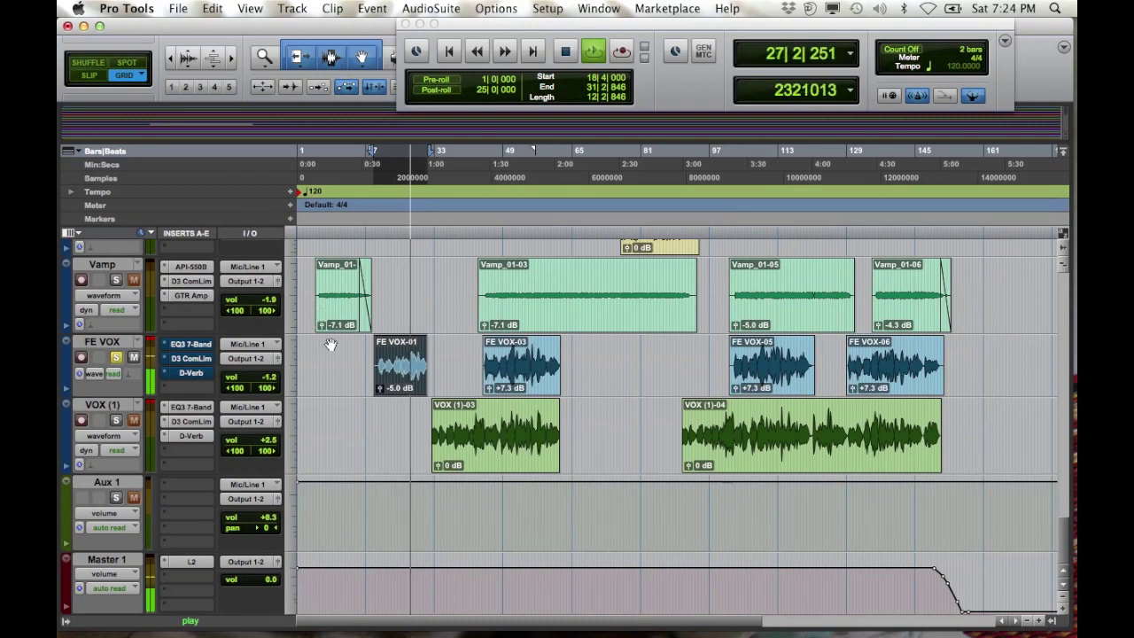
pyautogui.click(1039, 626)
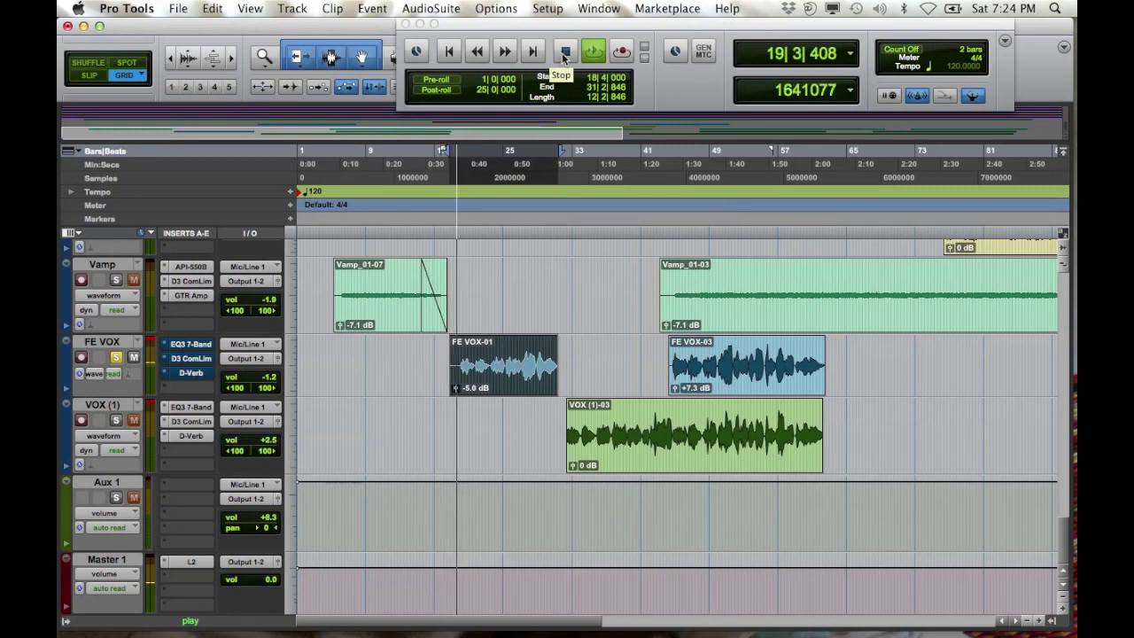
pyautogui.press('space')
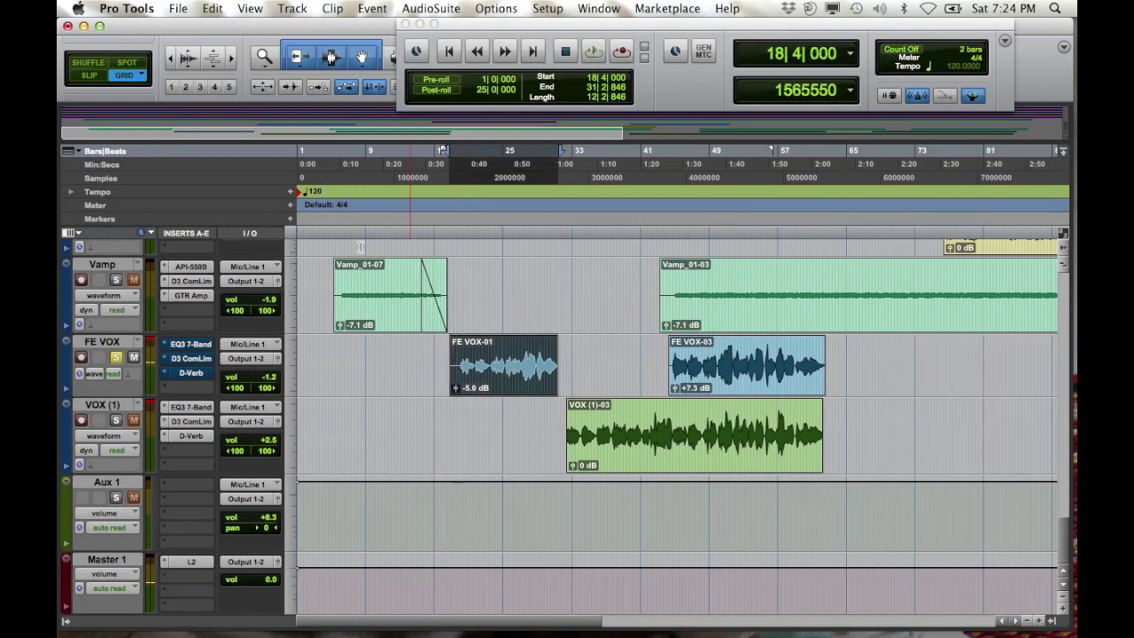
# Take the EQ3 7-Band insert on FE VOX out of bypass and load the Female Vox preset from the Vocals presets.
pyautogui.rightClick(184, 348)
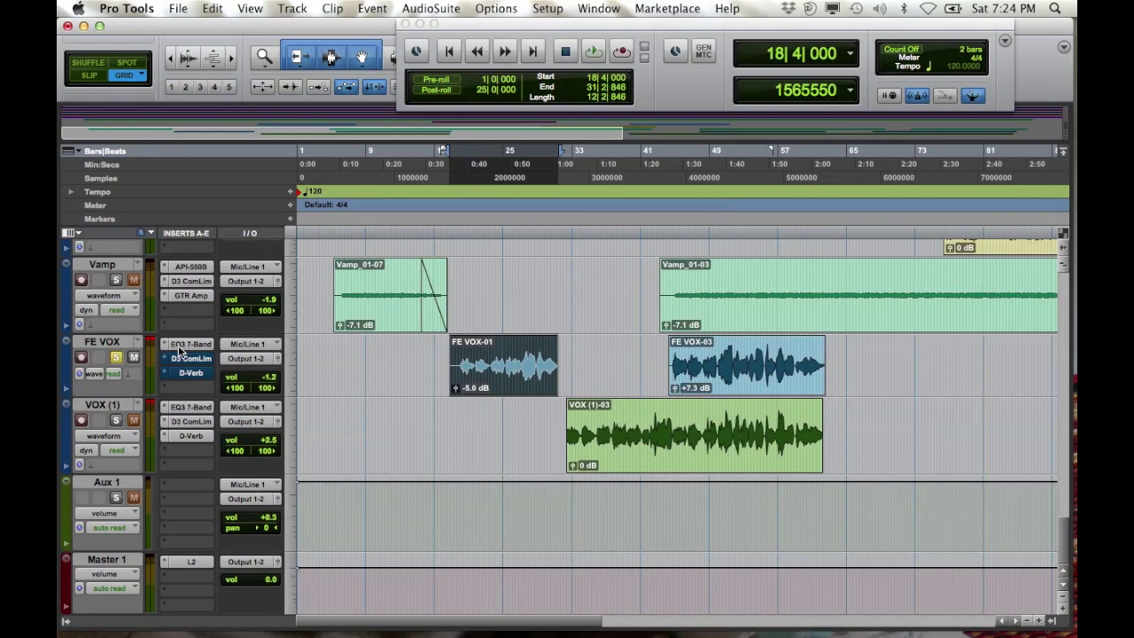
pyautogui.click(186, 345)
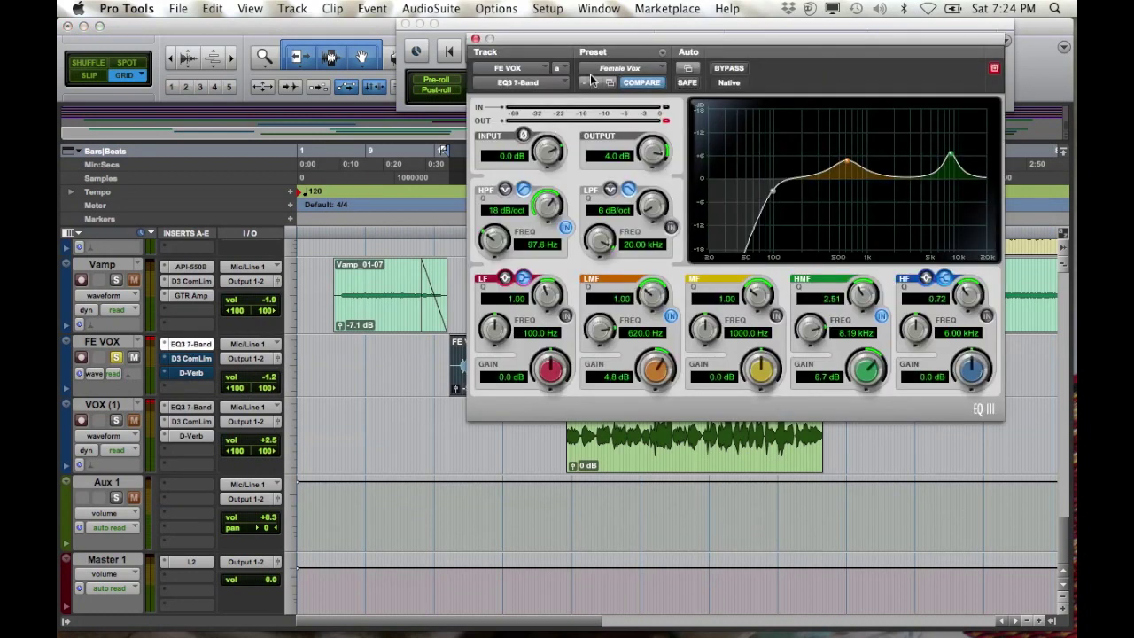
pyautogui.moveTo(619, 36); pyautogui.dragTo(484, 69)
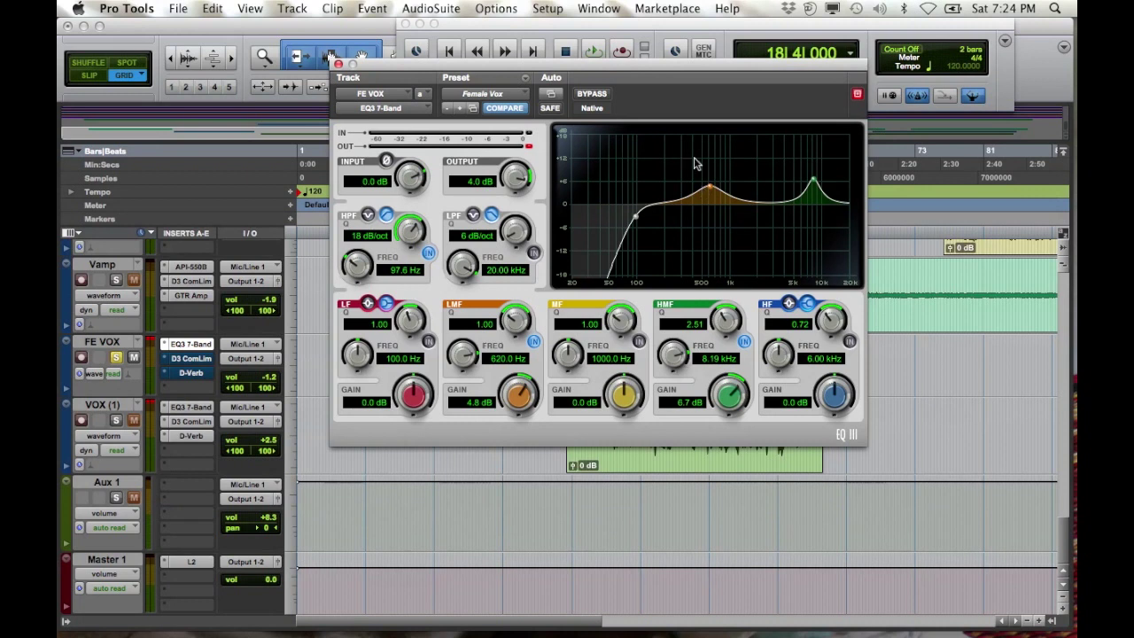
pyautogui.press('ctrl+super+Escape')
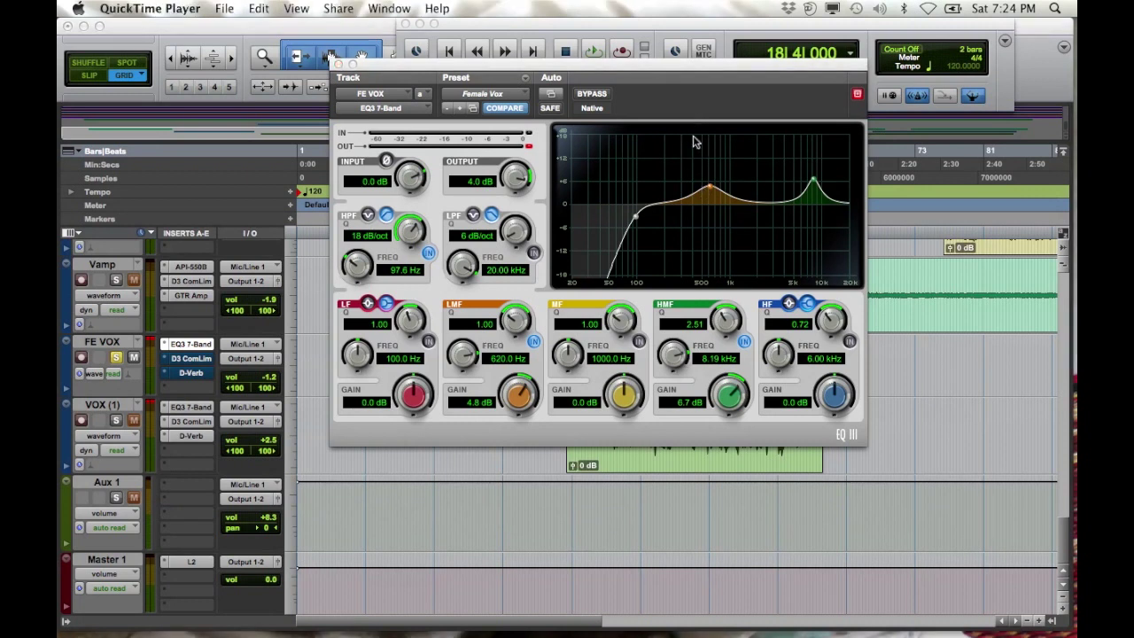
pyautogui.click(506, 97)
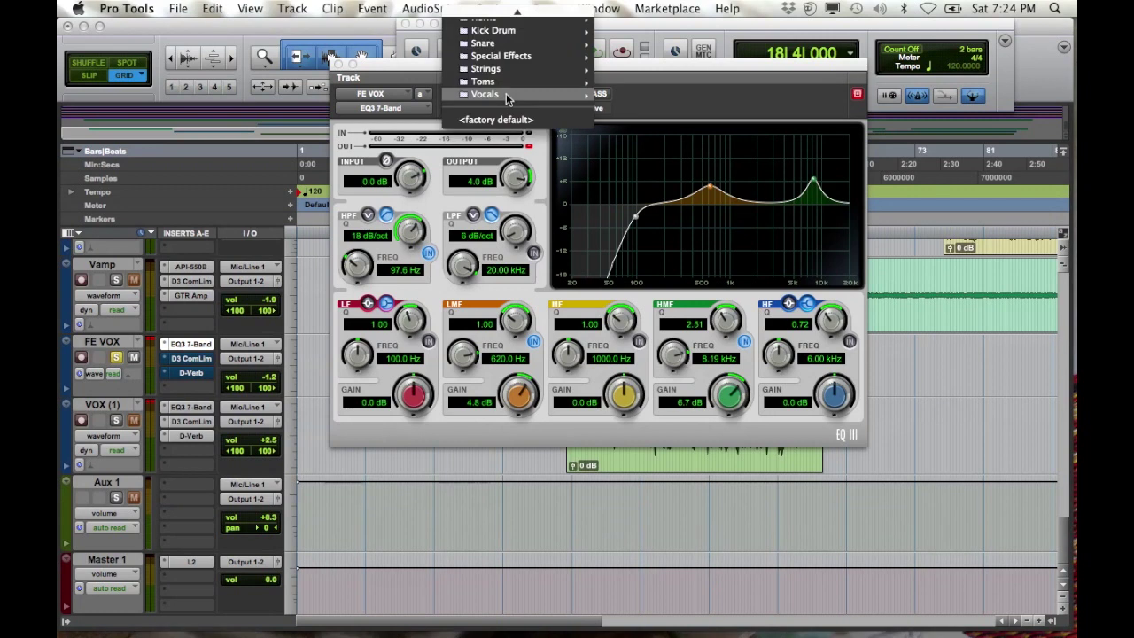
pyautogui.moveTo(507, 97)
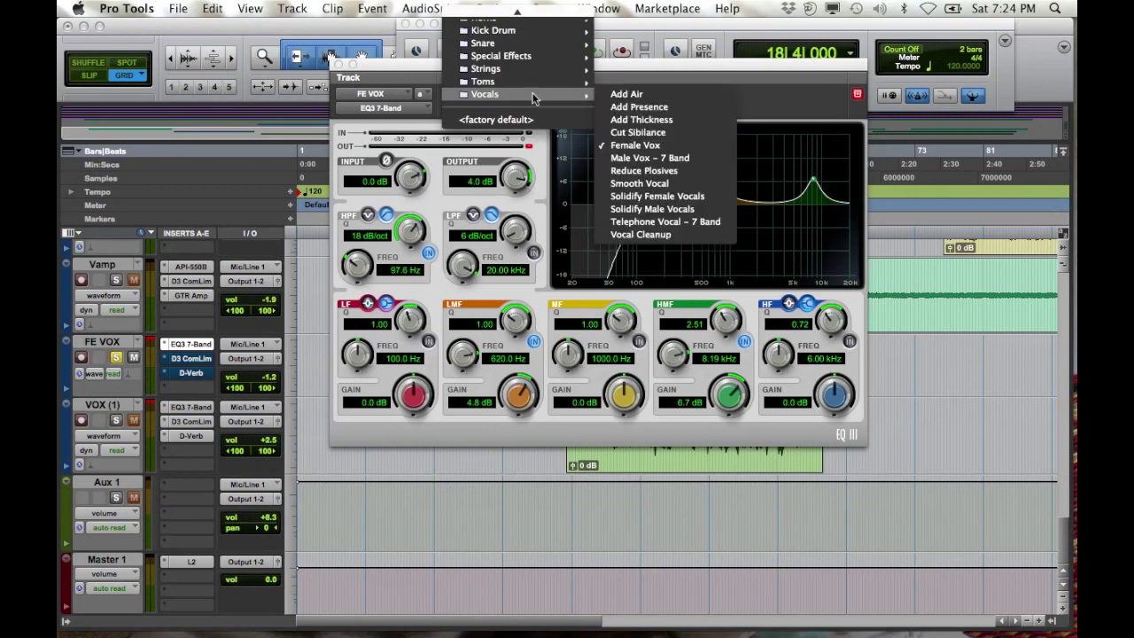
pyautogui.click(654, 145)
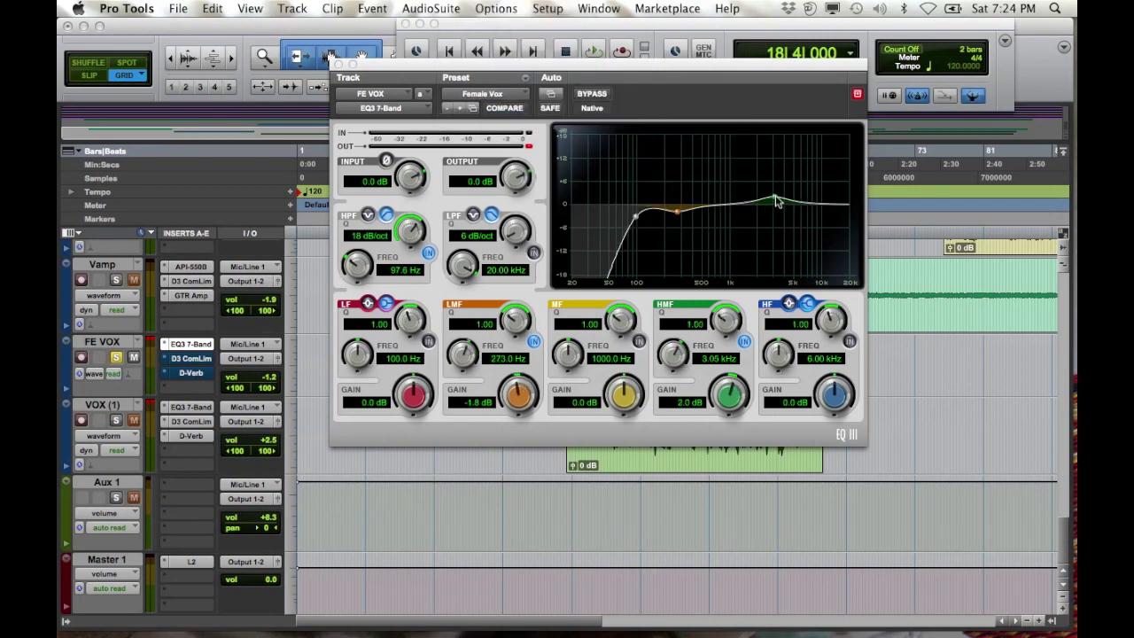
# During playback, set the EQ's HMF to about 5.96 kHz at 6.5 dB, LMF to 400.6 Hz at 3.4 dB, and HPF to 52.9 Hz.
pyautogui.click(602, 53)
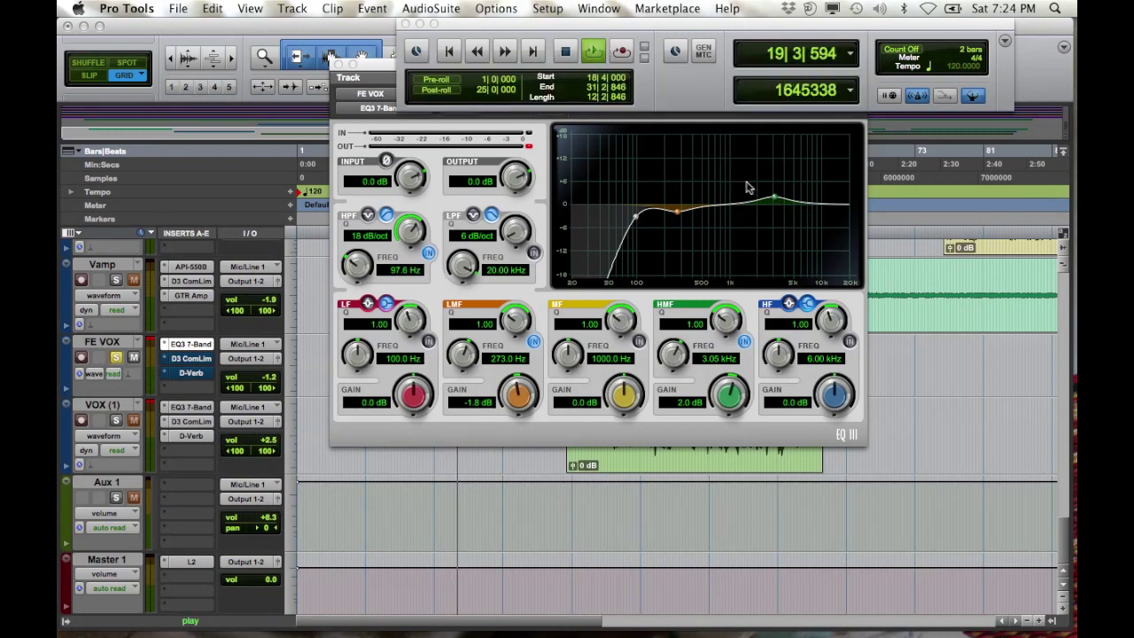
pyautogui.moveTo(773, 196); pyautogui.dragTo(801, 184)
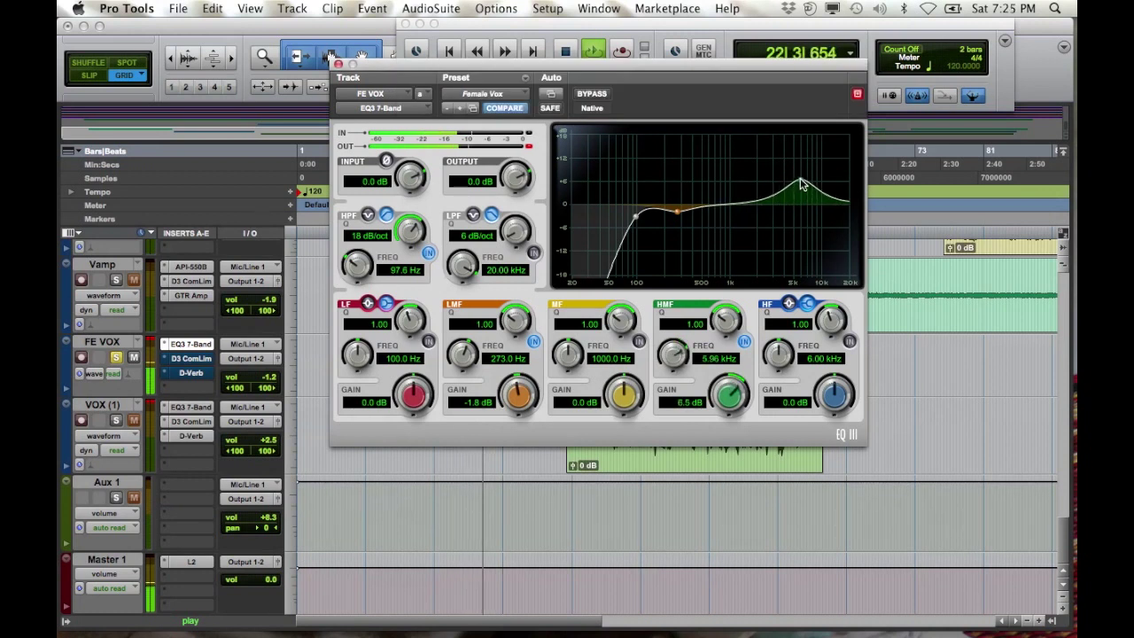
pyautogui.moveTo(679, 214)
pyautogui.mouseDown()
pyautogui.moveTo(679, 194)
pyautogui.moveTo(691, 197)
pyautogui.mouseUp()
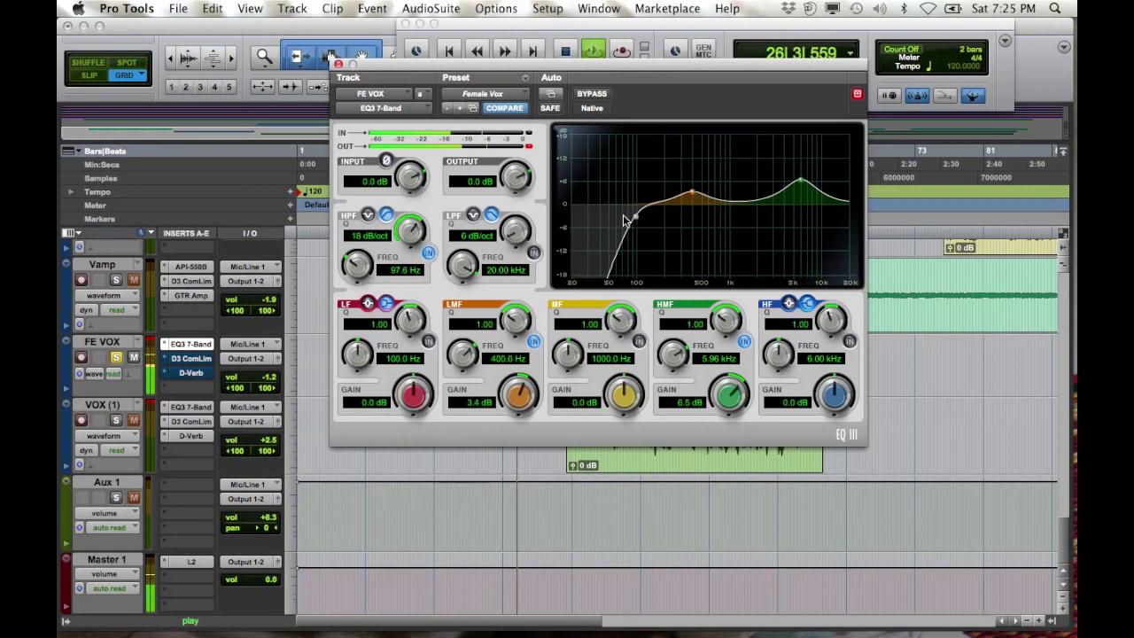
pyautogui.moveTo(628, 220); pyautogui.dragTo(611, 222)
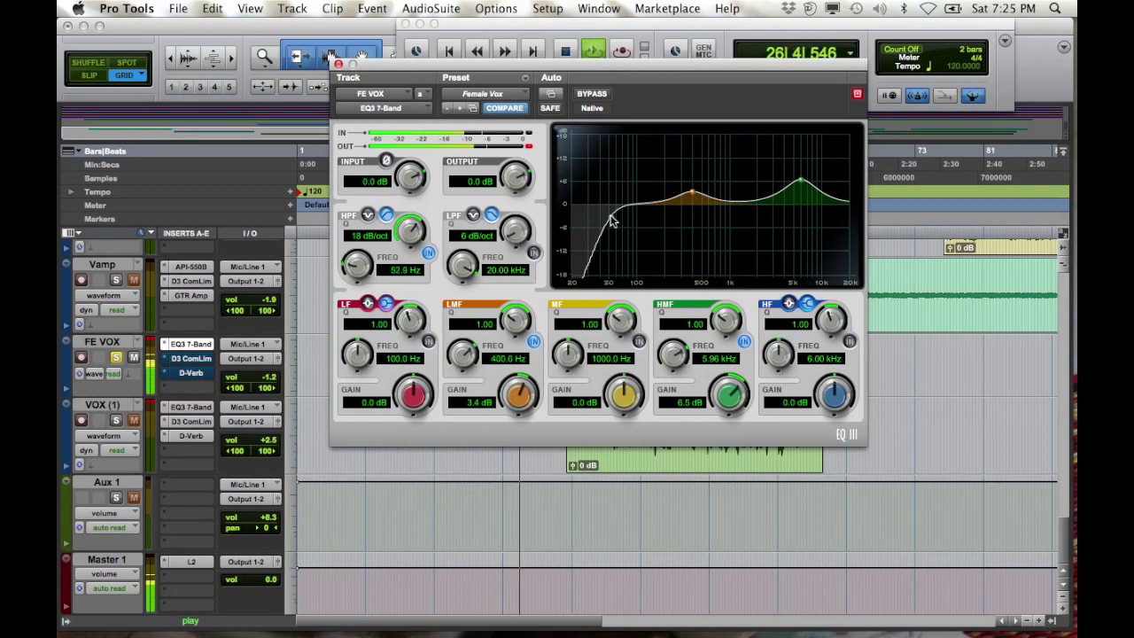
pyautogui.click(338, 65)
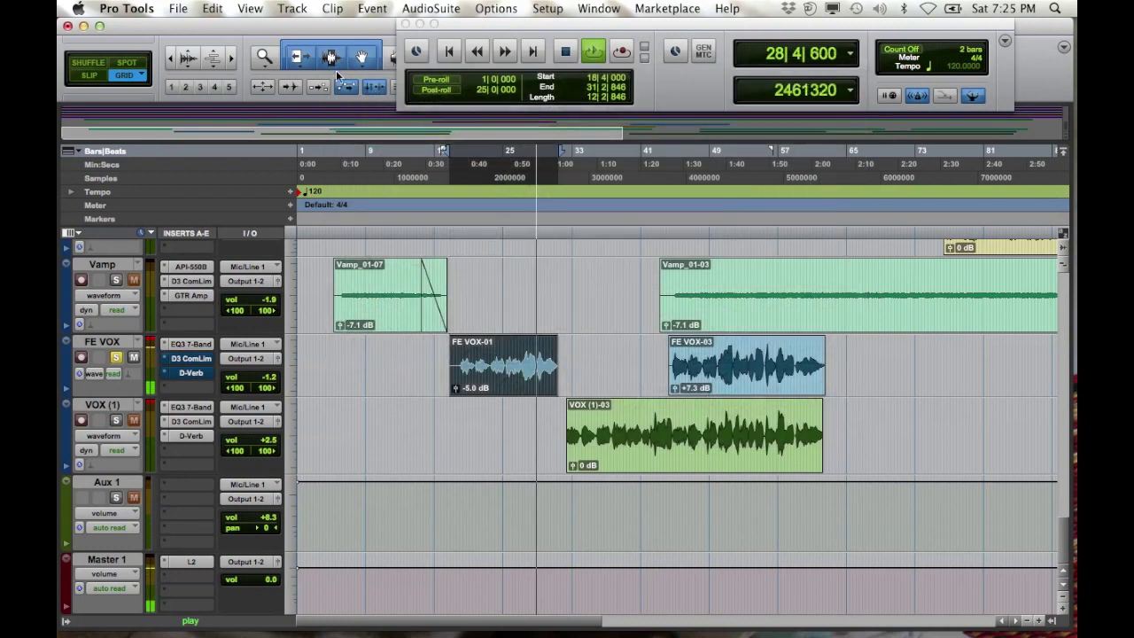
# Take the compressor/limiter on FE VOX out of bypass and set its gain to about 8.5 dB.
pyautogui.rightClick(178, 361)
pyautogui.click(188, 363)
pyautogui.click(191, 359)
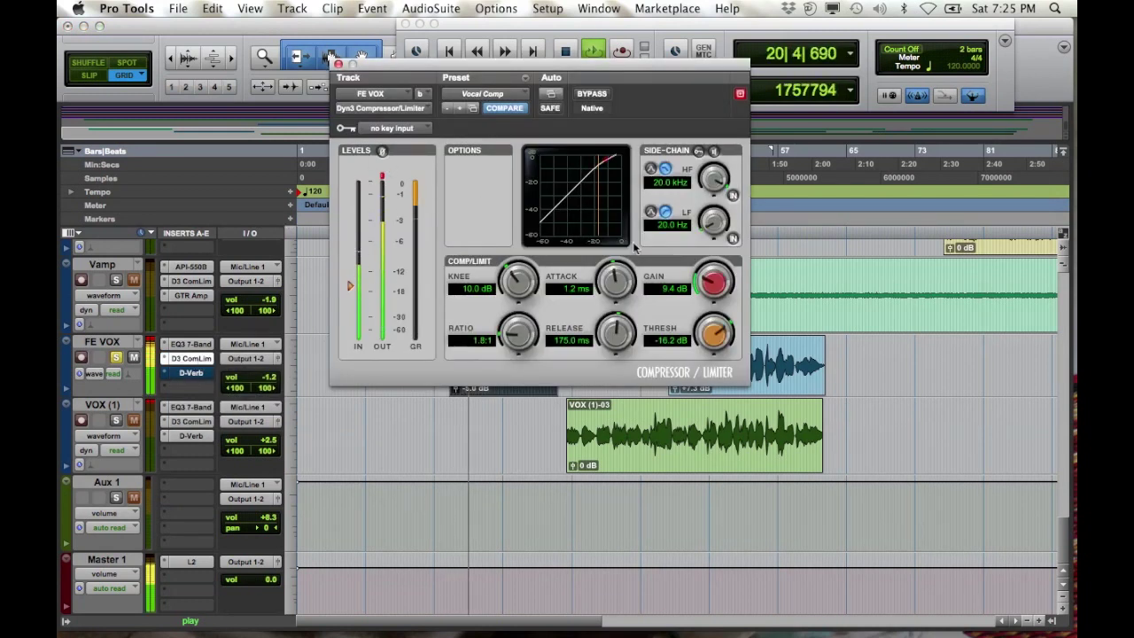
pyautogui.moveTo(706, 288); pyautogui.dragTo(706, 299)
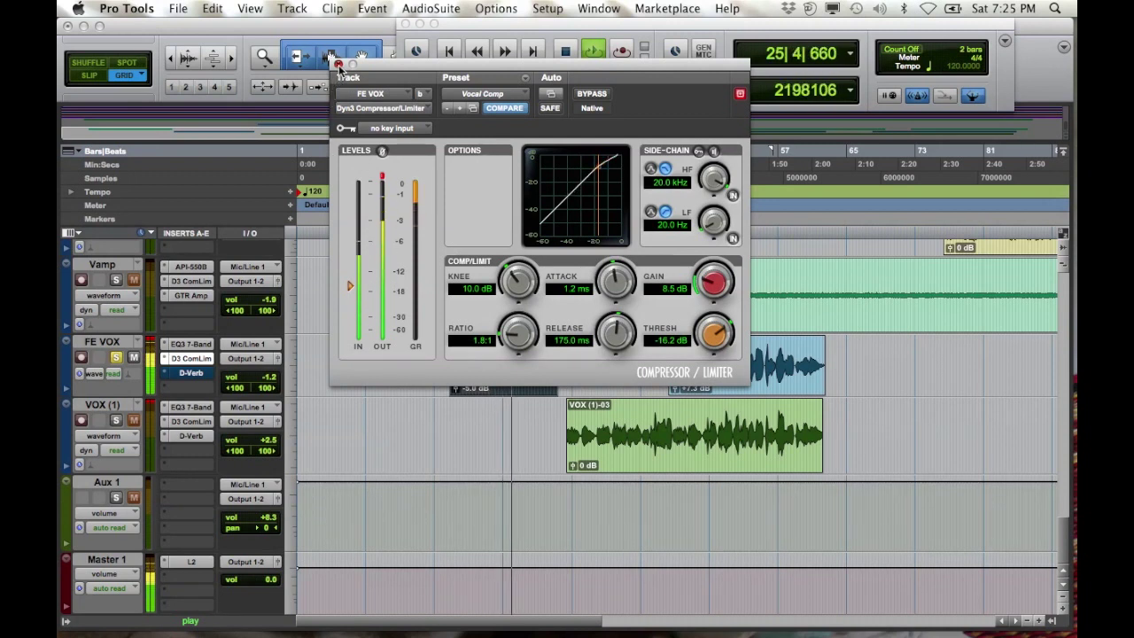
pyautogui.click(338, 66)
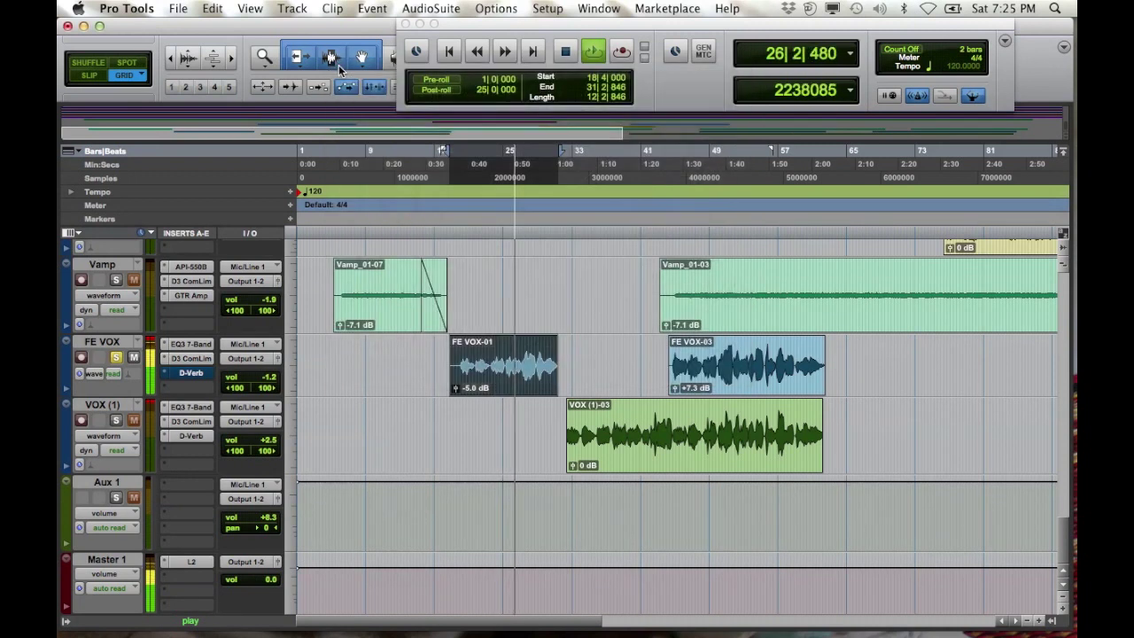
# Choose D-Verb (mono/stereo) as the reverb insert on FE VOX and take it out of bypass.
pyautogui.click(183, 373)
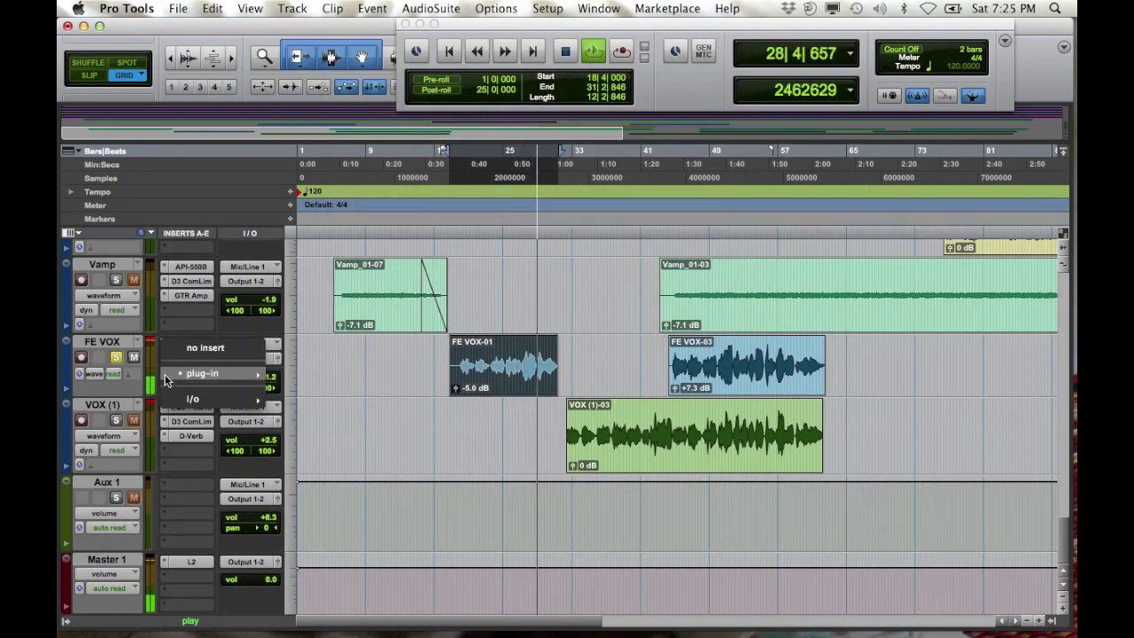
pyautogui.moveTo(210, 377)
pyautogui.moveTo(354, 412)
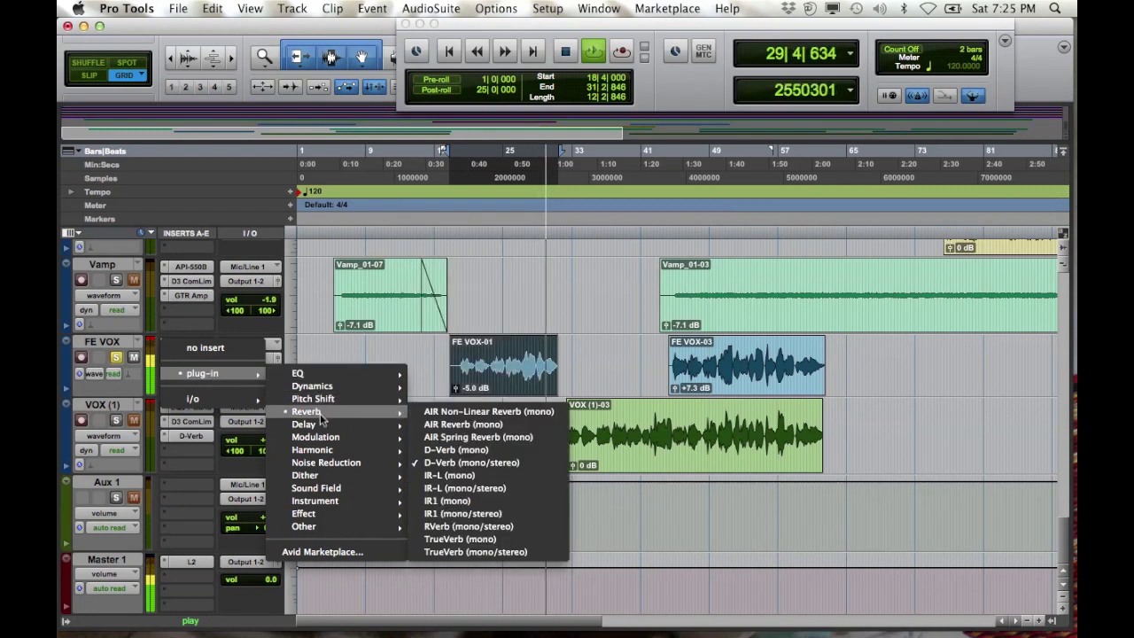
pyautogui.click(473, 464)
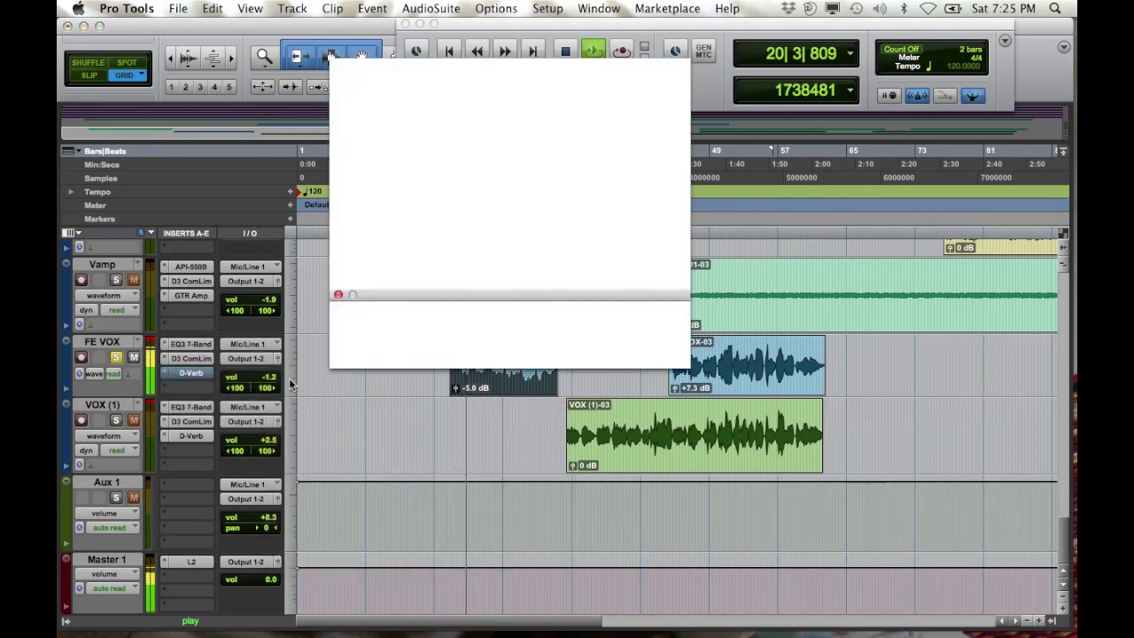
pyautogui.click(596, 95)
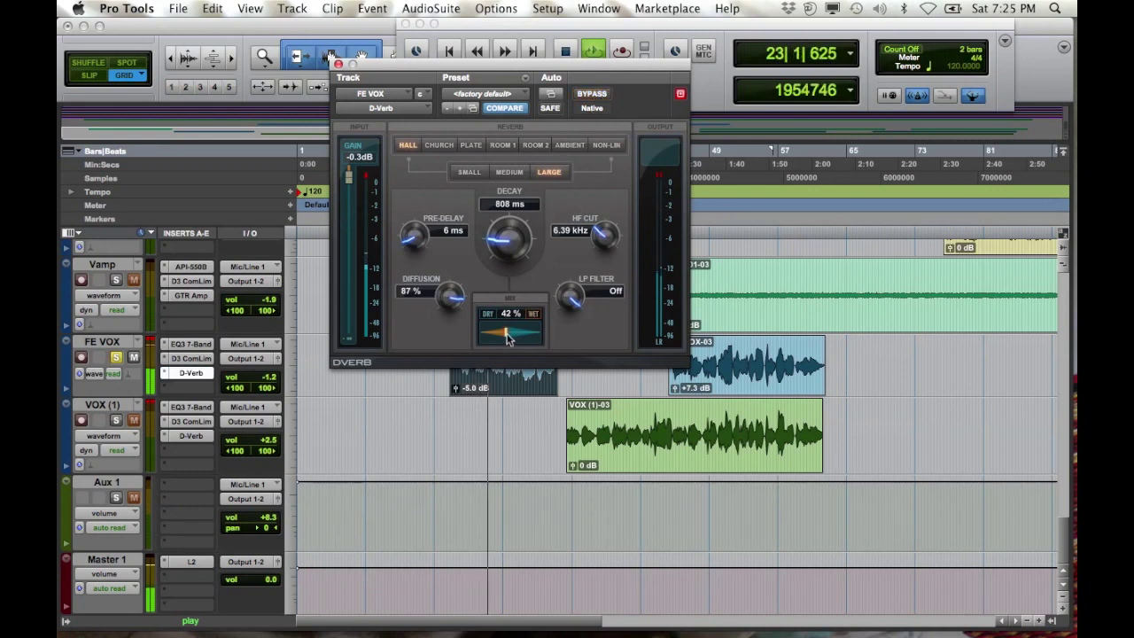
# Set the D-Verb mix to about 47% and turn off solo on the FE VOX track.
pyautogui.moveTo(504, 334)
pyautogui.mouseDown()
pyautogui.moveTo(540, 332)
pyautogui.moveTo(464, 332)
pyautogui.moveTo(510, 339)
pyautogui.mouseUp()
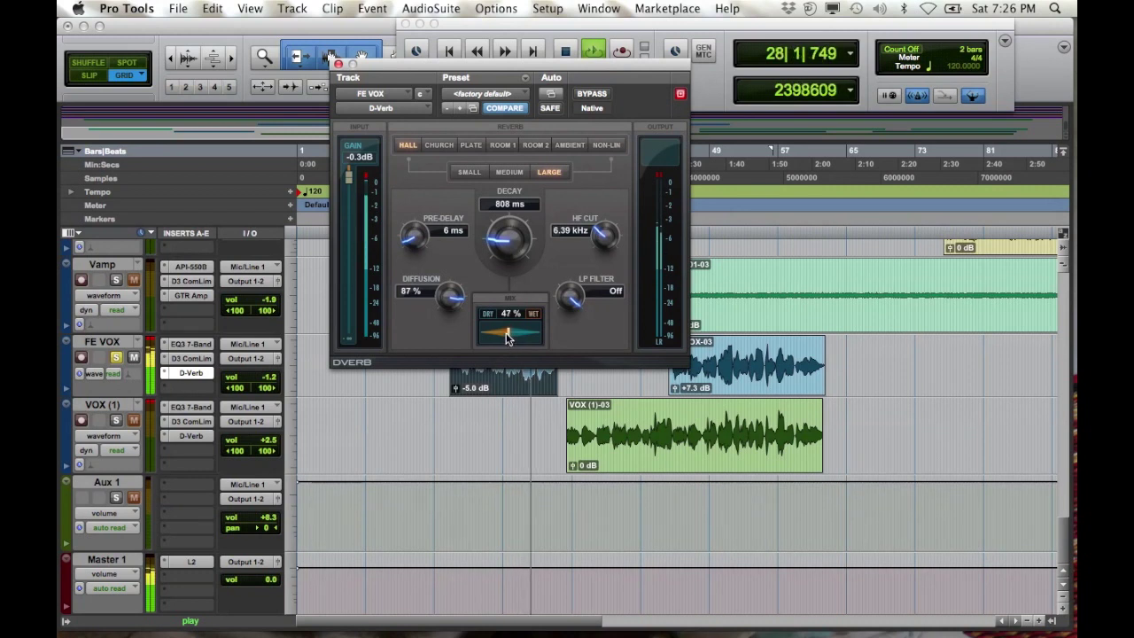
pyautogui.click(338, 63)
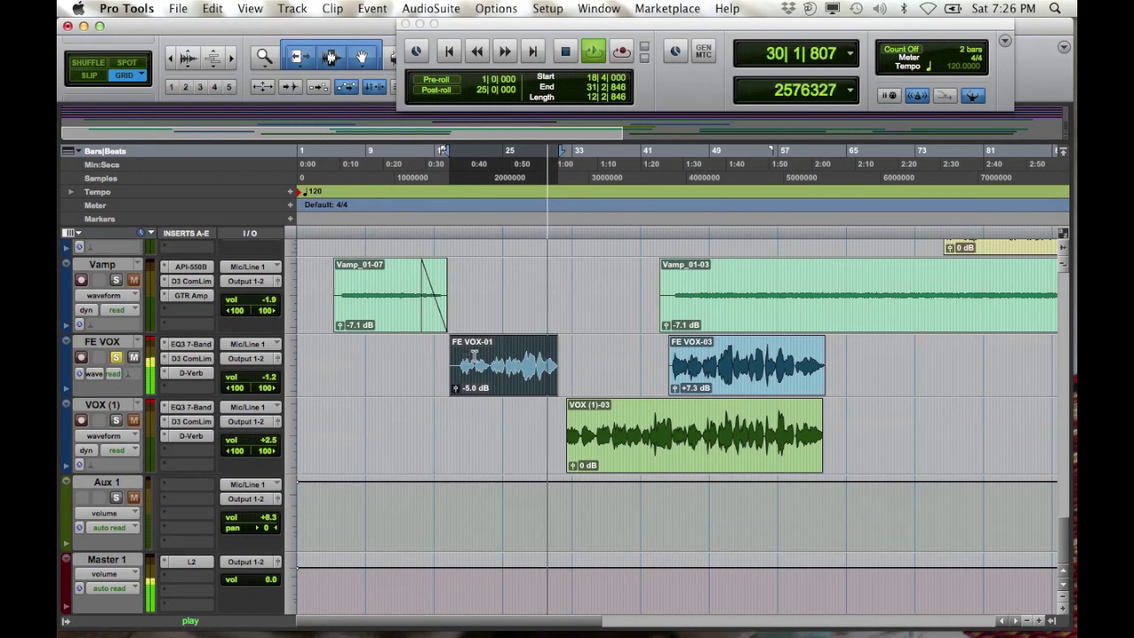
pyautogui.click(115, 357)
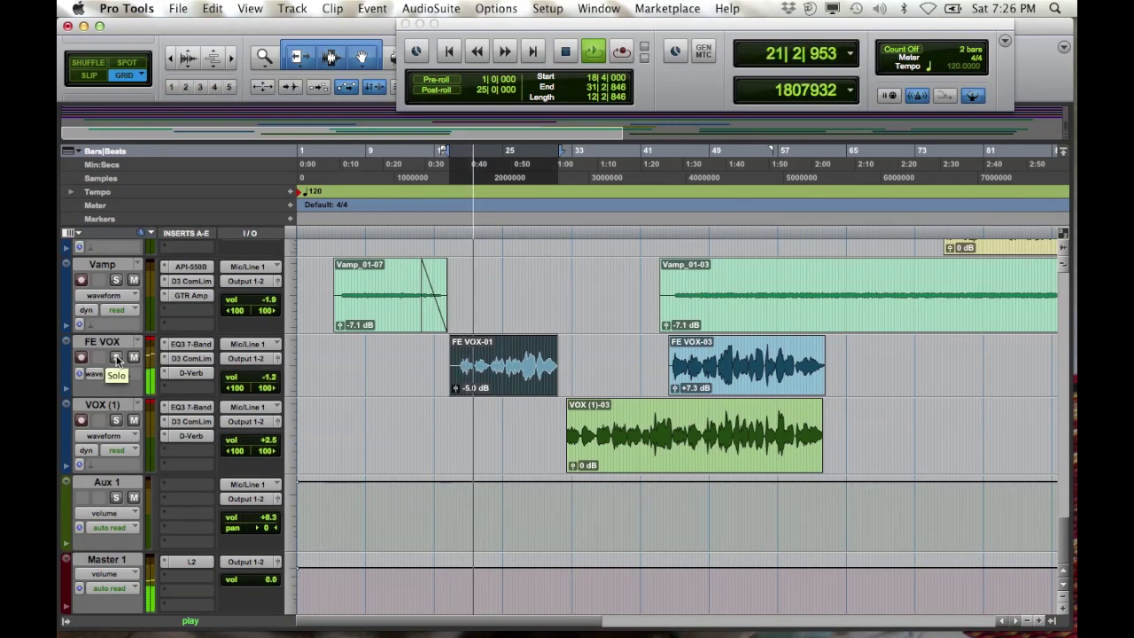
# Raise the FE VOX track volume to +1.2 dB during playback and stop the transport.
pyautogui.click(268, 381)
pyautogui.moveTo(267, 381); pyautogui.dragTo(267, 374)
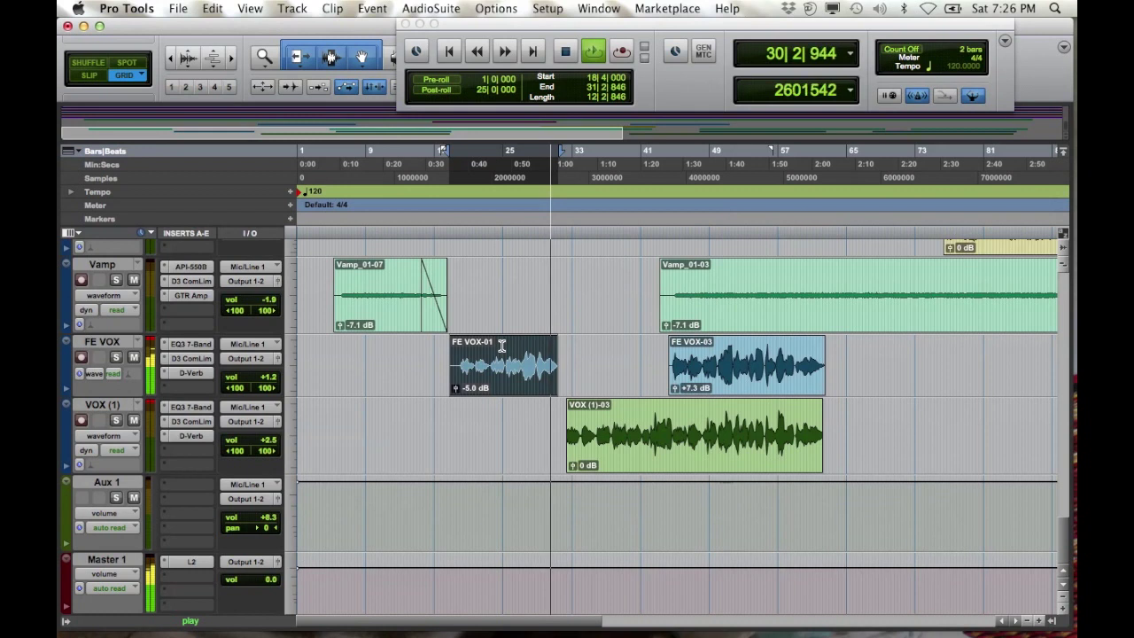
pyautogui.click(568, 52)
pyautogui.click(571, 55)
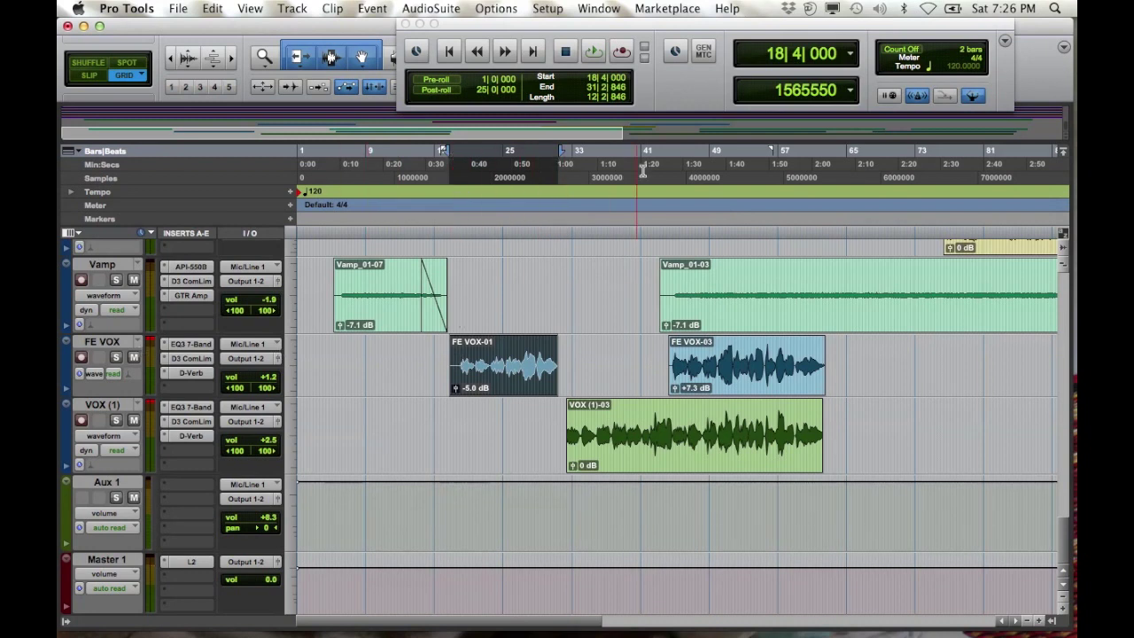
# Play the full mix from bar 52, beat 3 to hear the vocals in context.
pyautogui.click(725, 152)
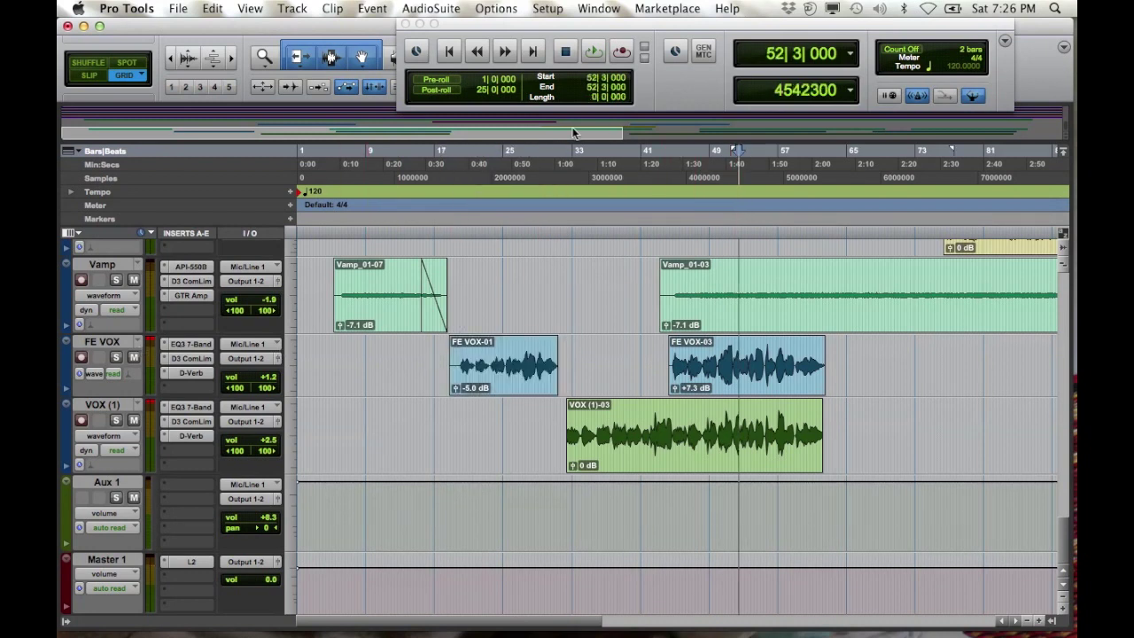
pyautogui.press('space')
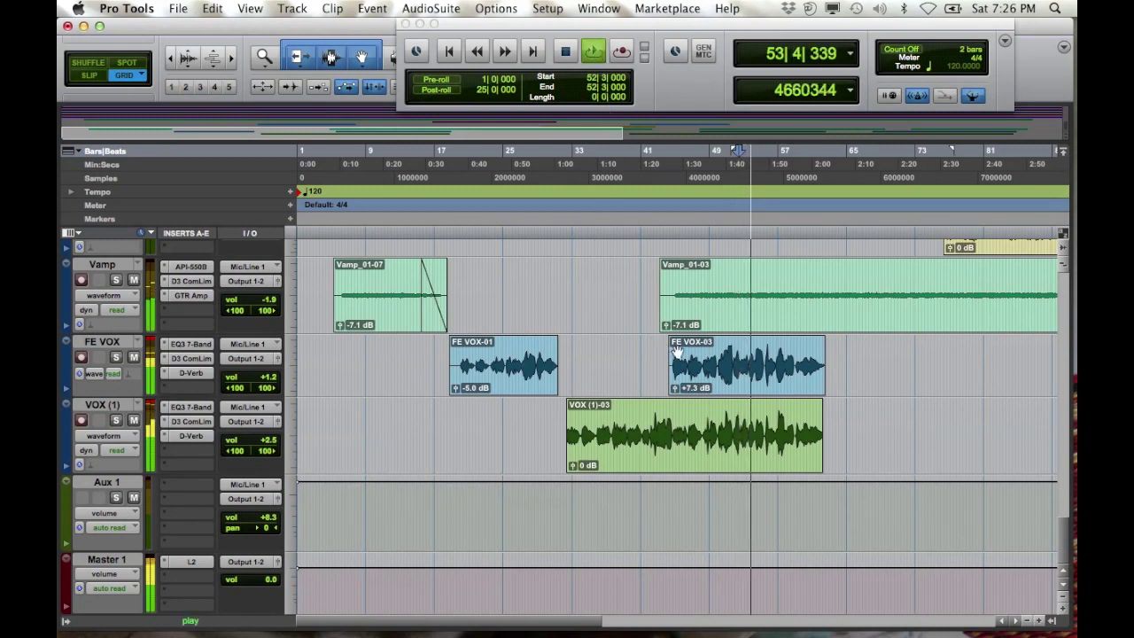
pyautogui.press('super+Tab')
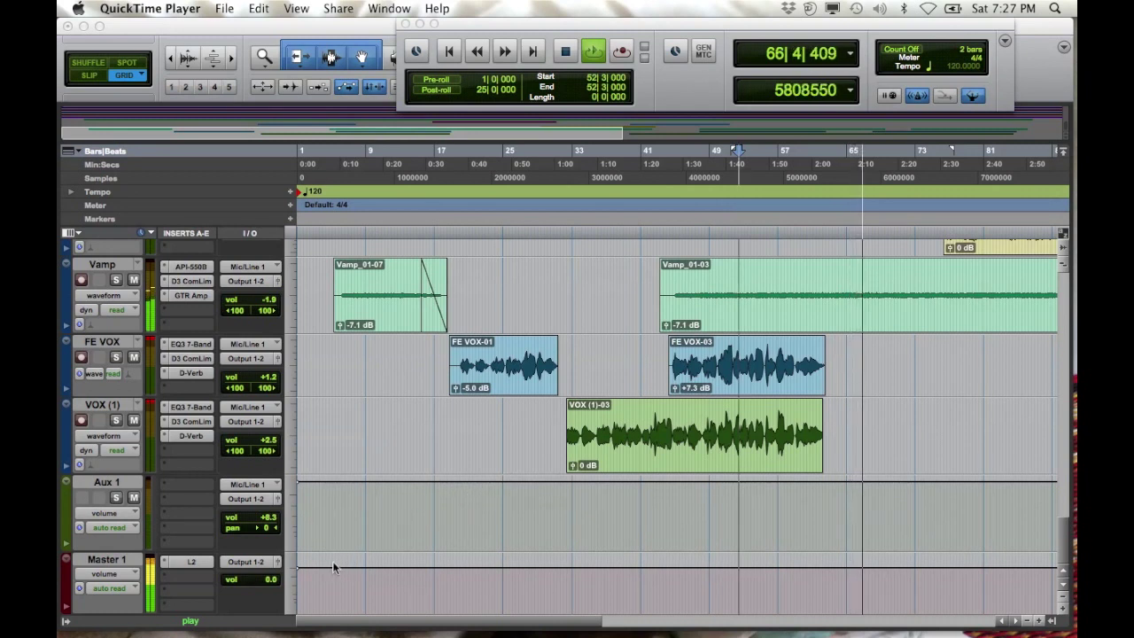
# Bring up the Master 1 volume fader while the mix plays, leave it at 0.0 dB, and stop playback.
pyautogui.click(271, 583)
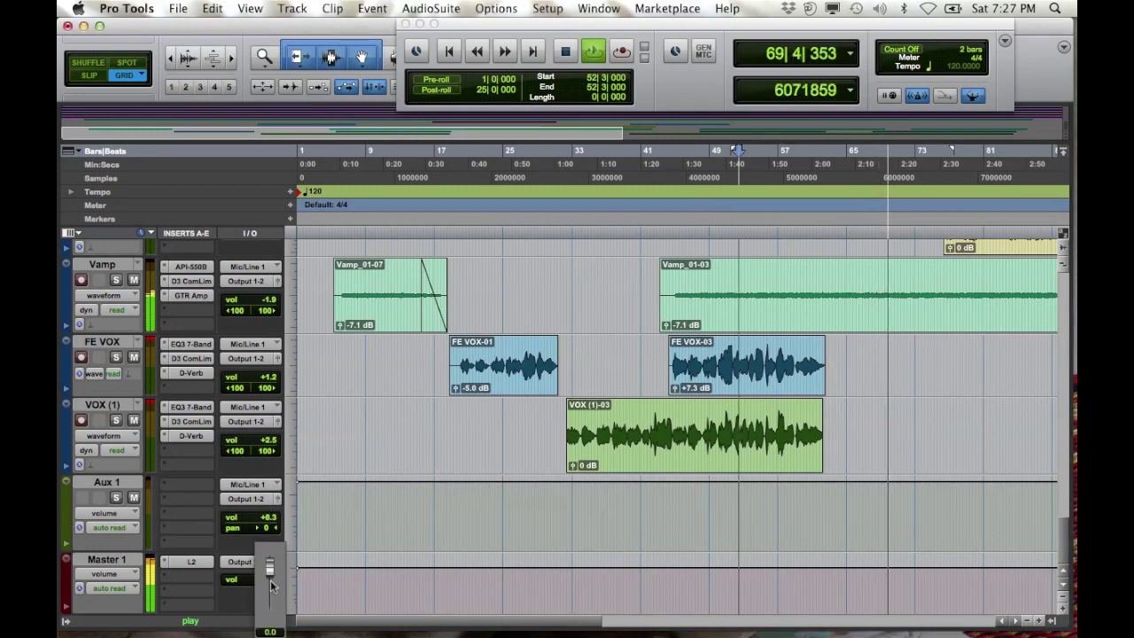
pyautogui.moveTo(271, 584); pyautogui.dragTo(270, 581)
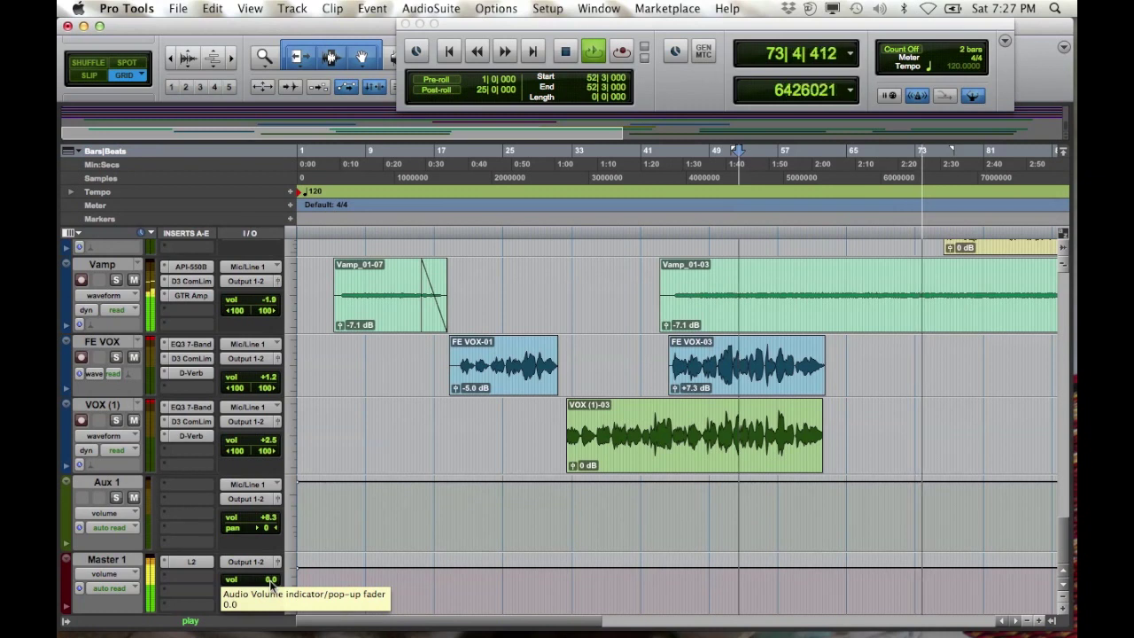
pyautogui.click(271, 584)
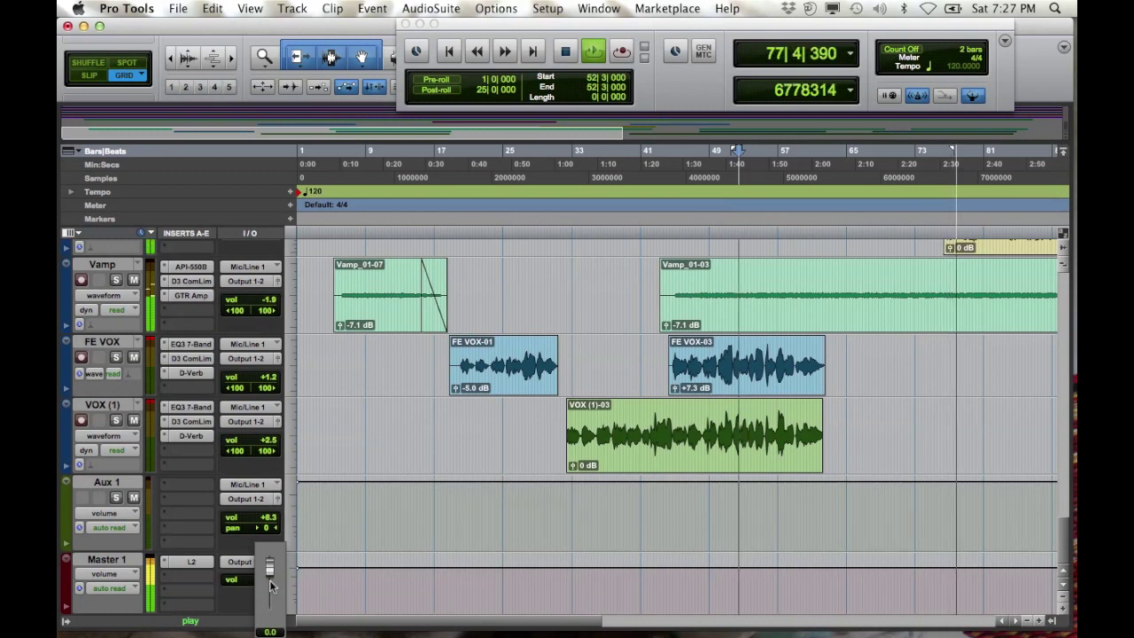
pyautogui.moveTo(269, 580); pyautogui.dragTo(269, 629)
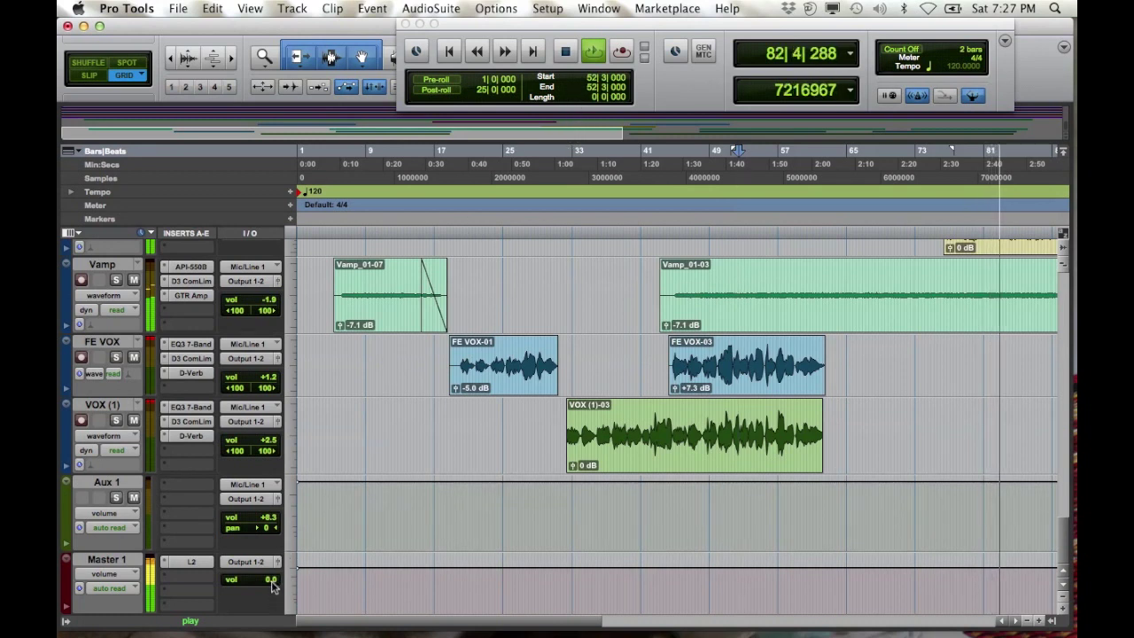
pyautogui.moveTo(270, 600)
pyautogui.mouseDown()
pyautogui.moveTo(272, 584)
pyautogui.moveTo(268, 620)
pyautogui.mouseUp()
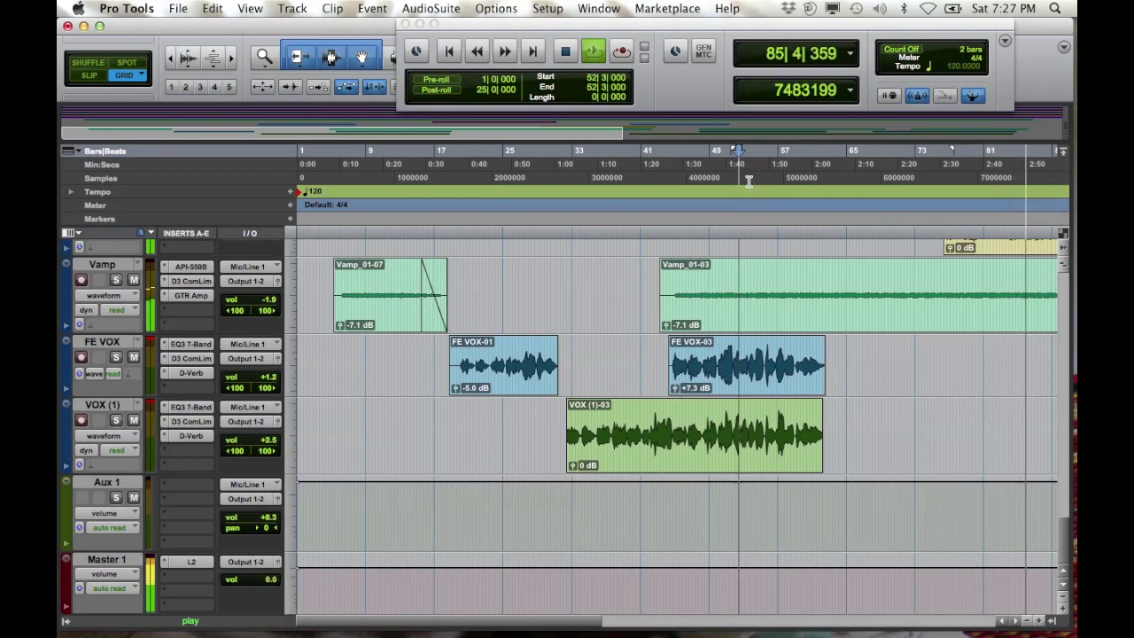
pyautogui.click(565, 50)
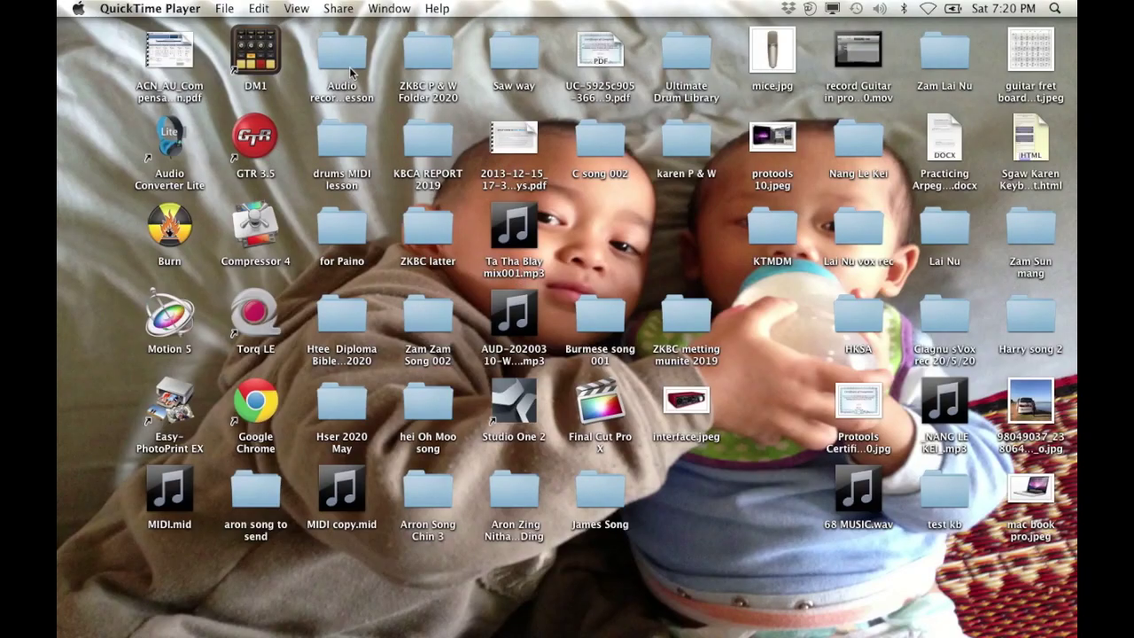
# Open the Saw way.ptx session from the Saw way desktop folder and automatically find and relink its missing files.
pyautogui.doubleClick(506, 57)
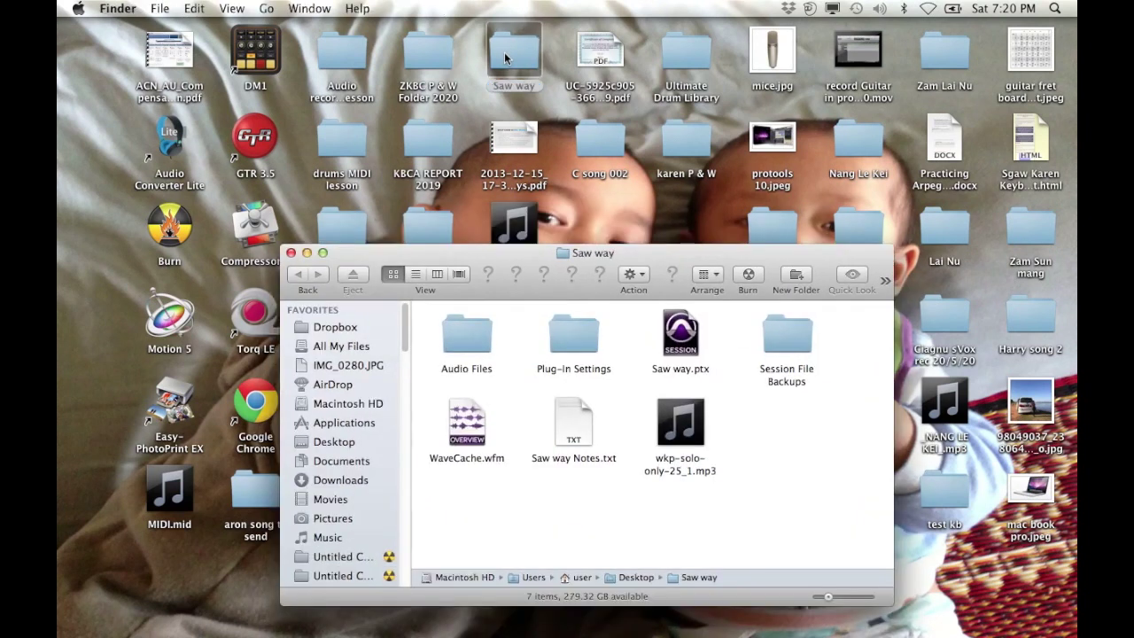
pyautogui.doubleClick(680, 348)
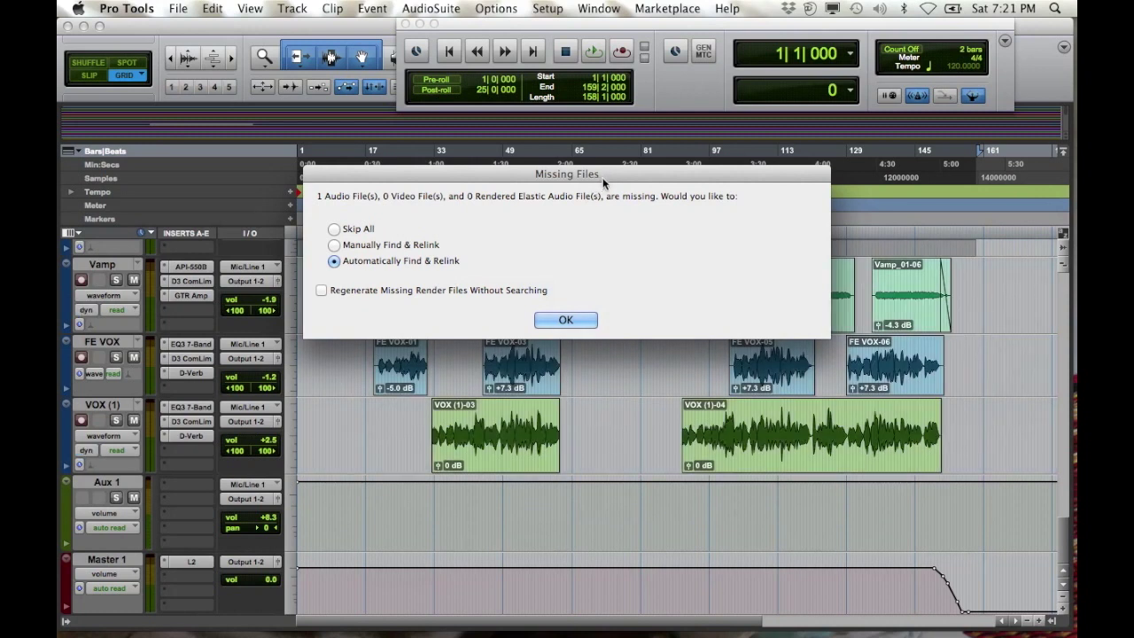
pyautogui.click(566, 321)
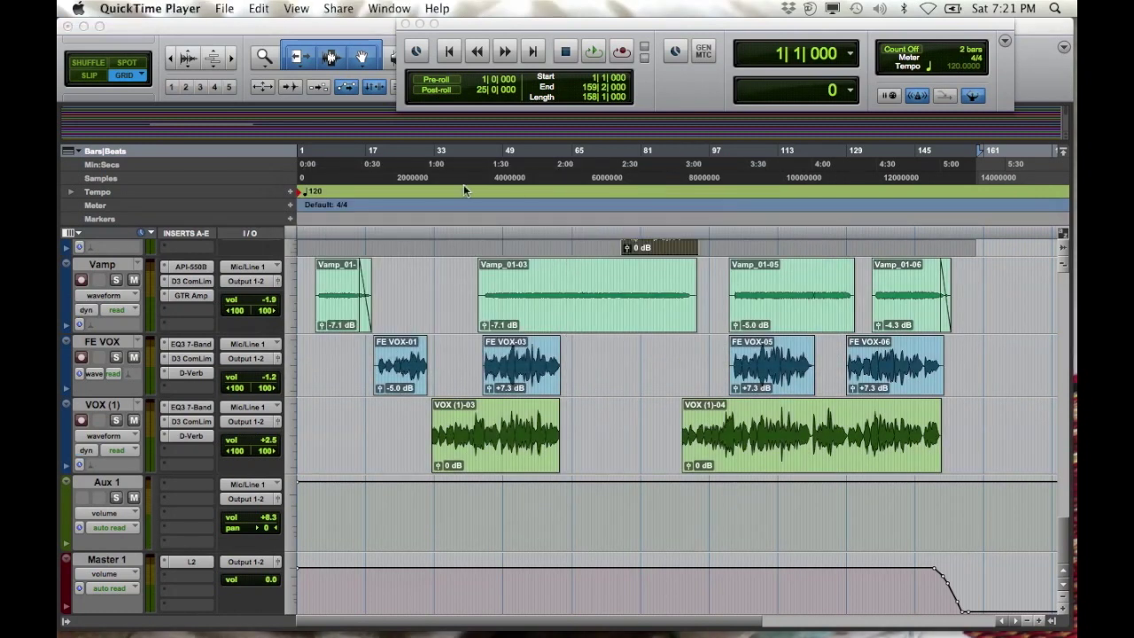
# Play the session from bar 1, close the Task Manager window, and stop playback after the first vocal sections.
pyautogui.click(595, 54)
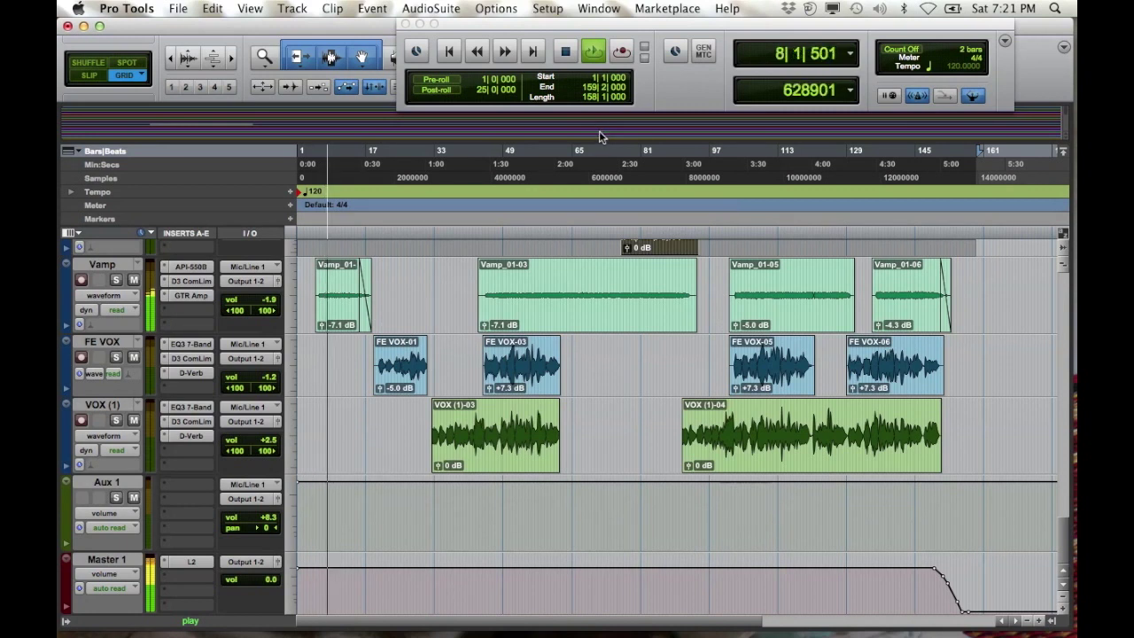
pyautogui.hotkey('alt', "'")
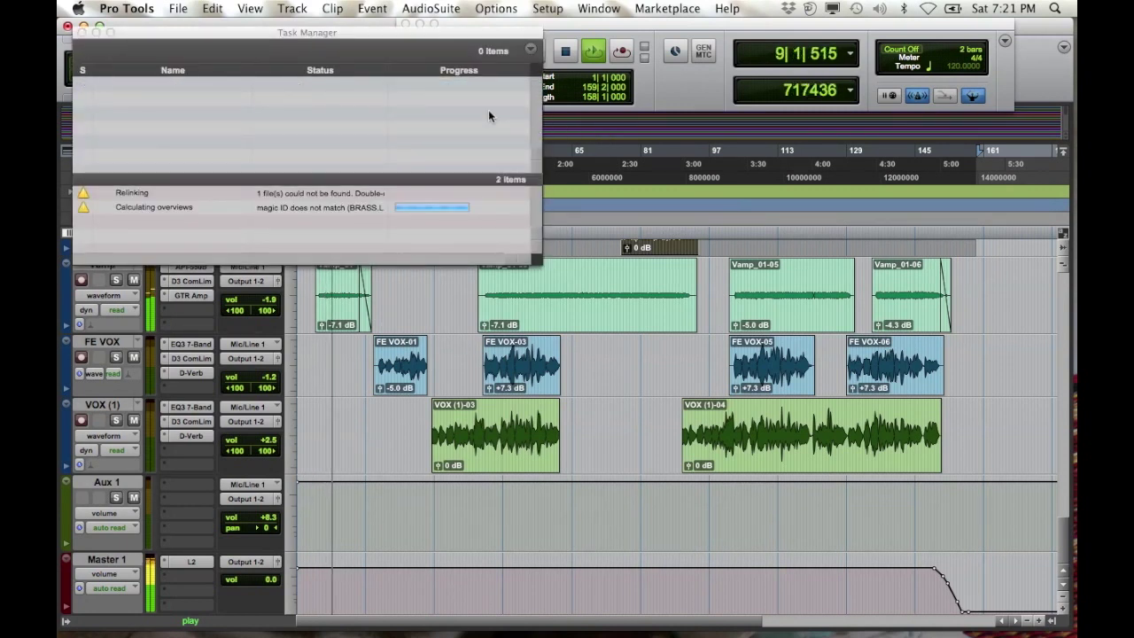
pyautogui.click(68, 26)
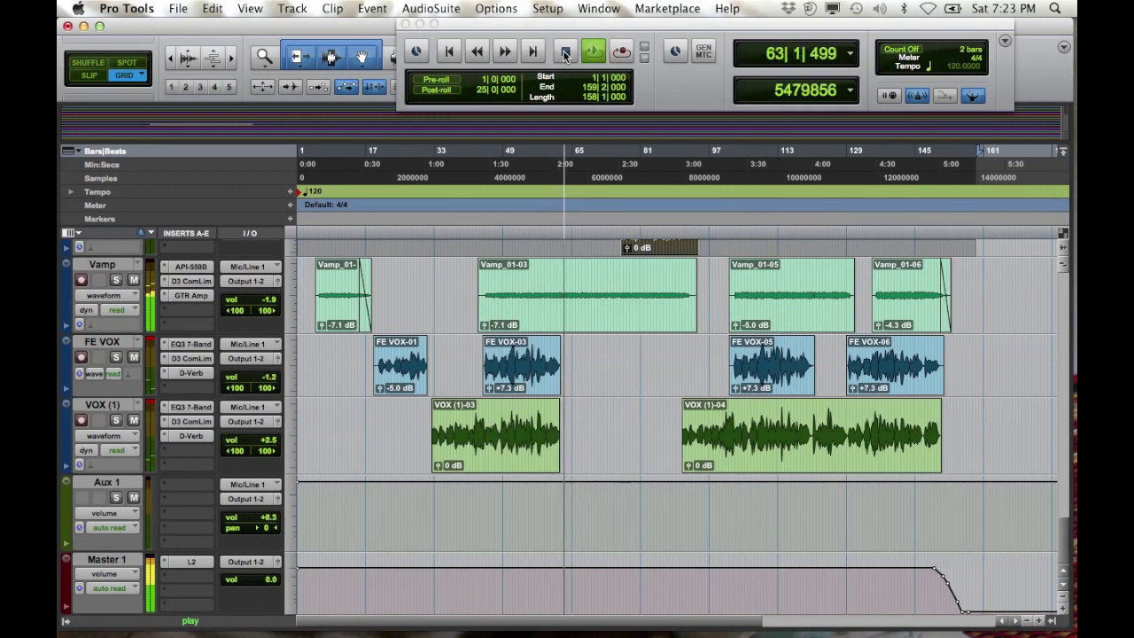
pyautogui.click(565, 53)
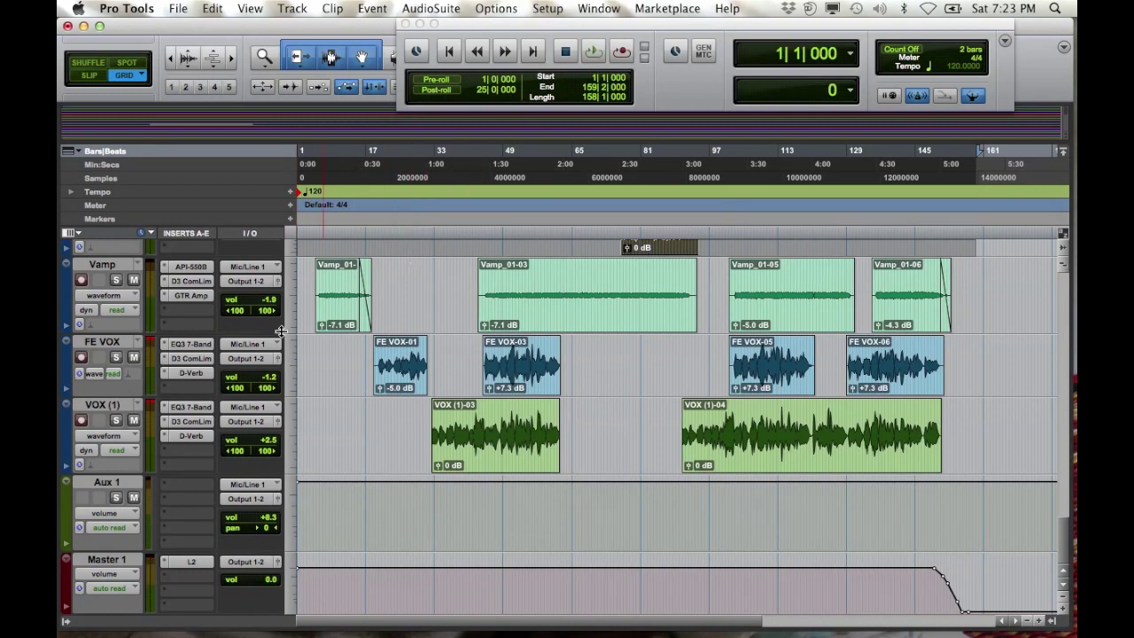
# Bypass the EQ3 7-Band, D3 ComLim and D-Verb inserts on the FE VOX track.
pyautogui.click(182, 348)
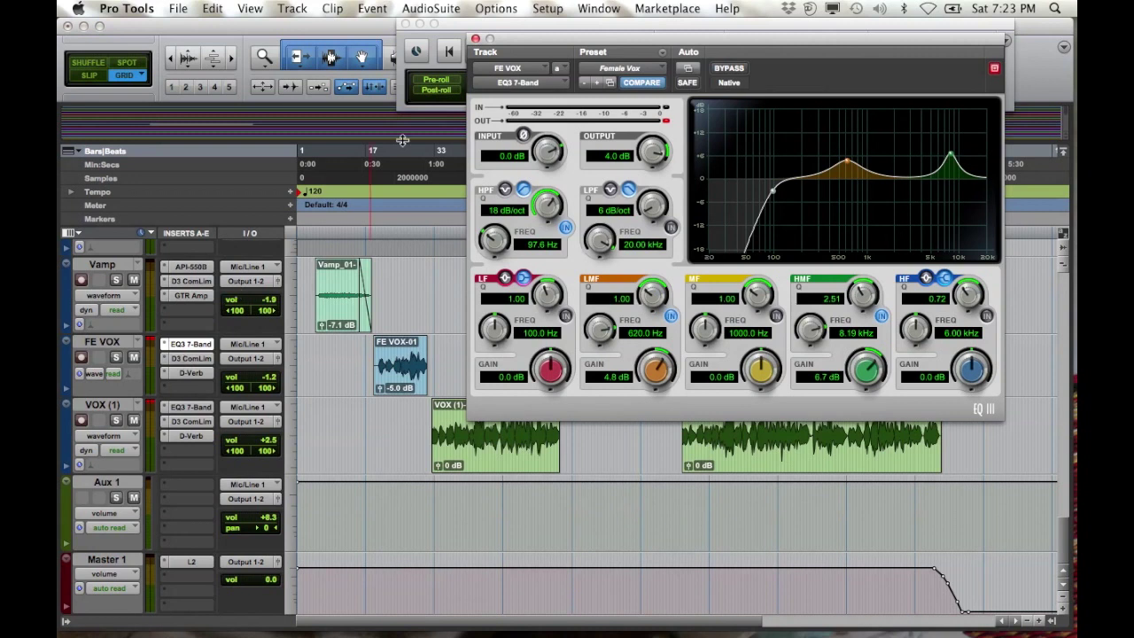
pyautogui.click(476, 40)
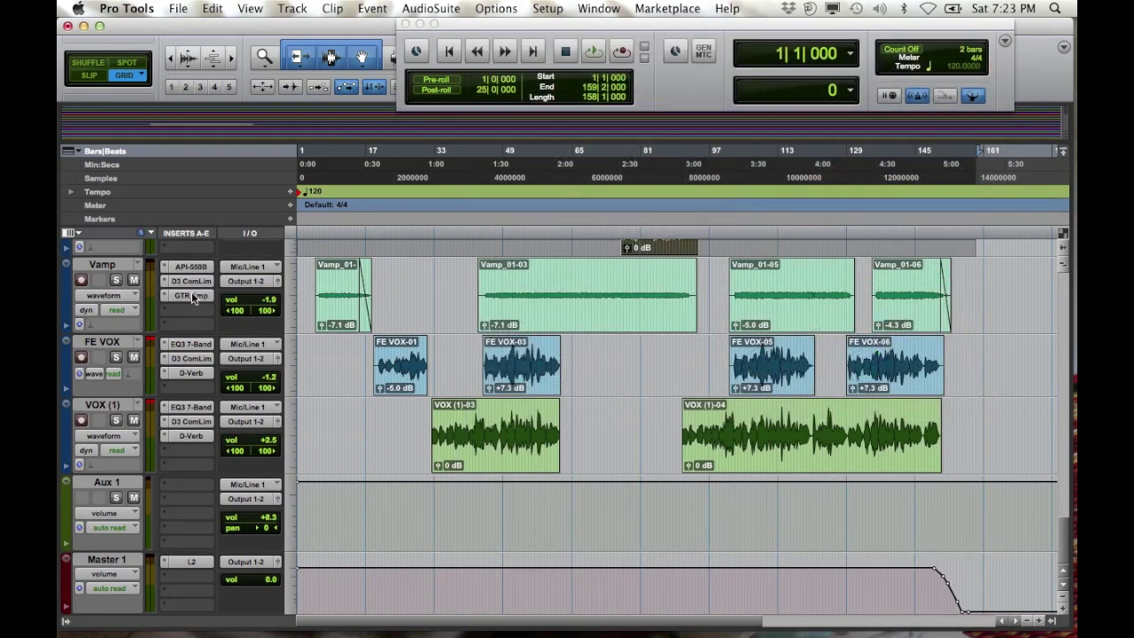
pyautogui.rightClick(182, 346)
pyautogui.click(202, 348)
pyautogui.rightClick(190, 358)
pyautogui.click(197, 358)
pyautogui.rightClick(190, 372)
pyautogui.click(195, 372)
# Select the FE VOX-01 clip, play it with the FE VOX track soloed, and stop playback.
pyautogui.click(396, 374)
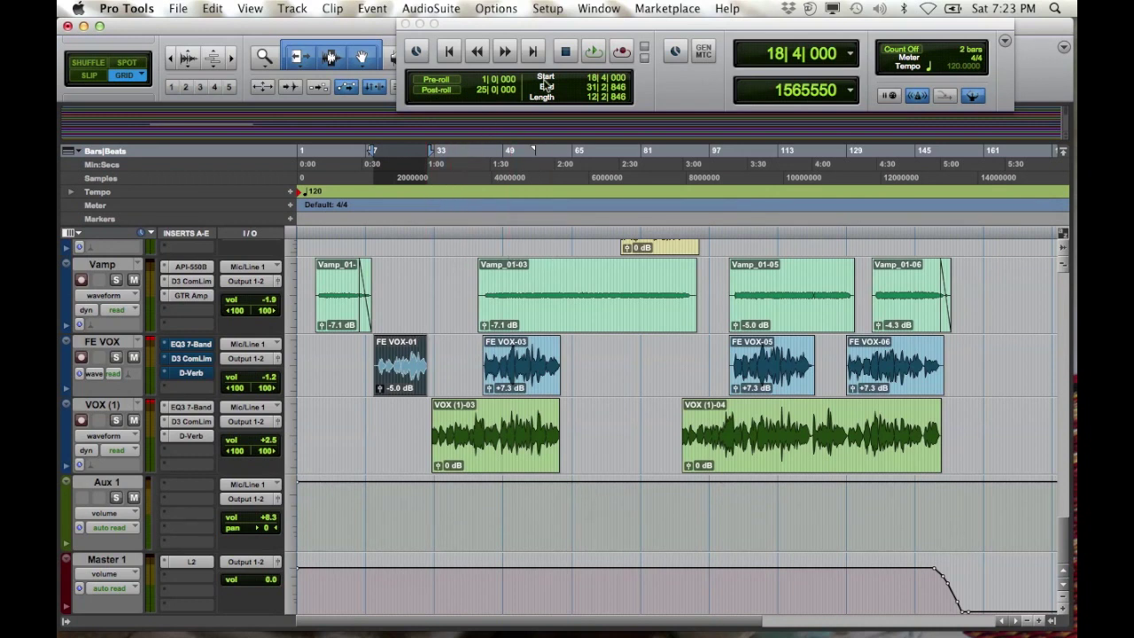
pyautogui.click(593, 52)
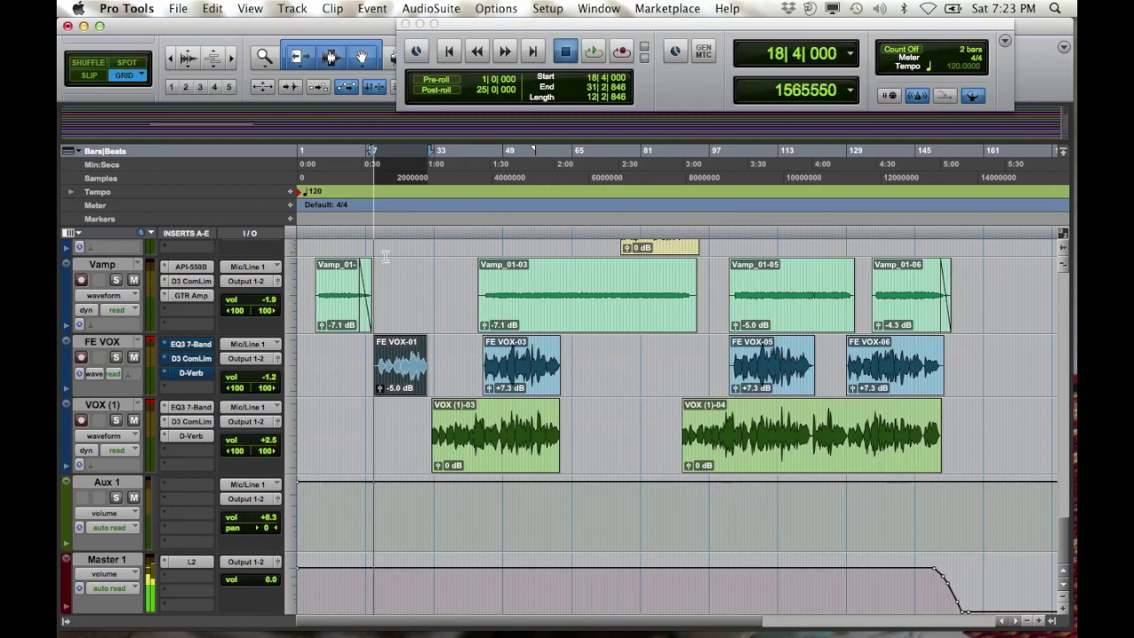
pyautogui.click(117, 357)
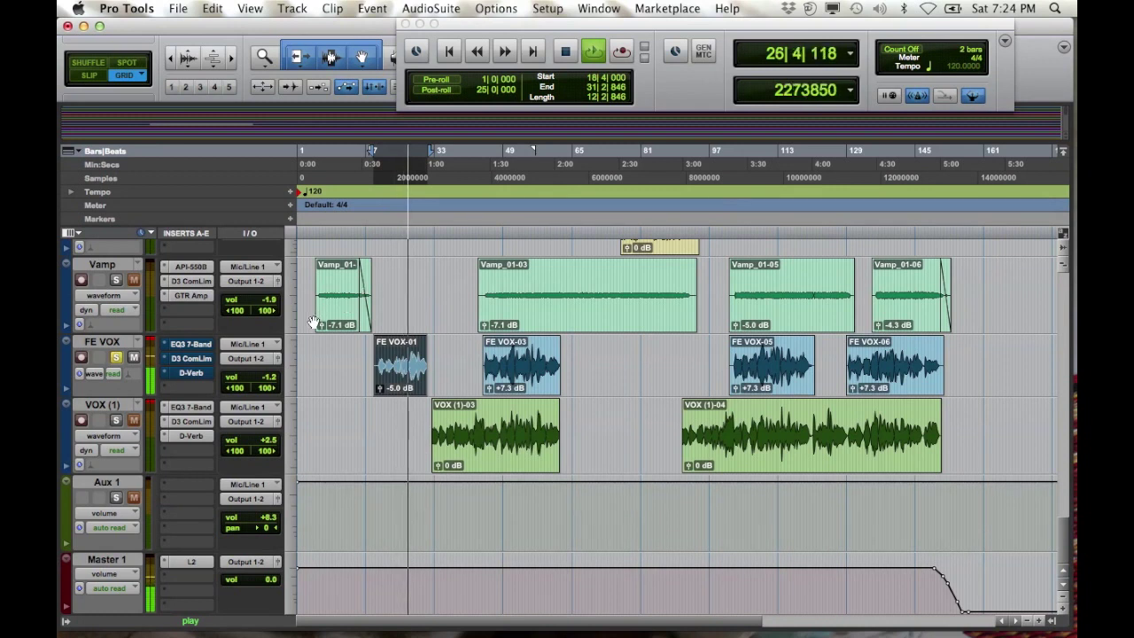
pyautogui.click(1038, 623)
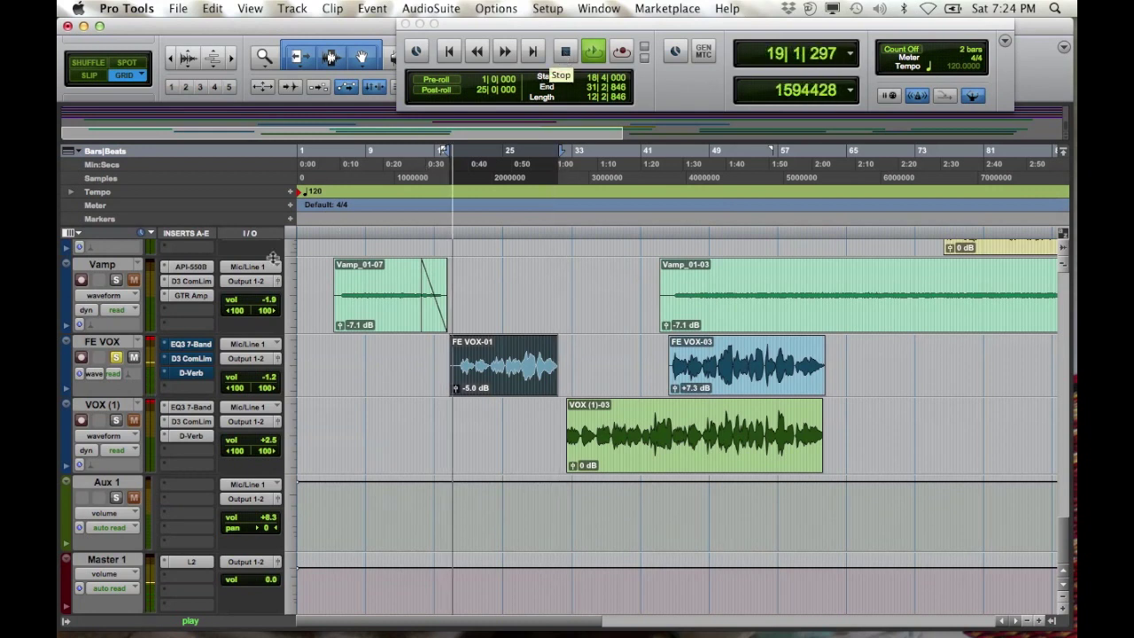
pyautogui.press('space')
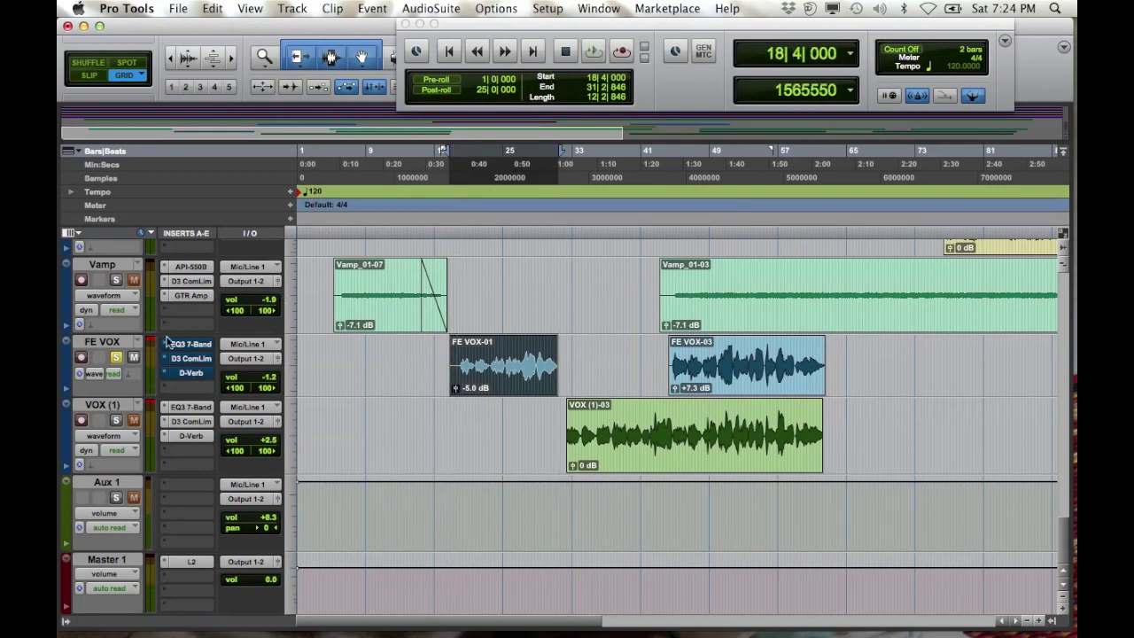
# Take the EQ3 7-Band insert on FE VOX out of bypass and open its plug-in window, moved clear of the transport.
pyautogui.rightClick(183, 345)
pyautogui.click(183, 346)
pyautogui.click(184, 346)
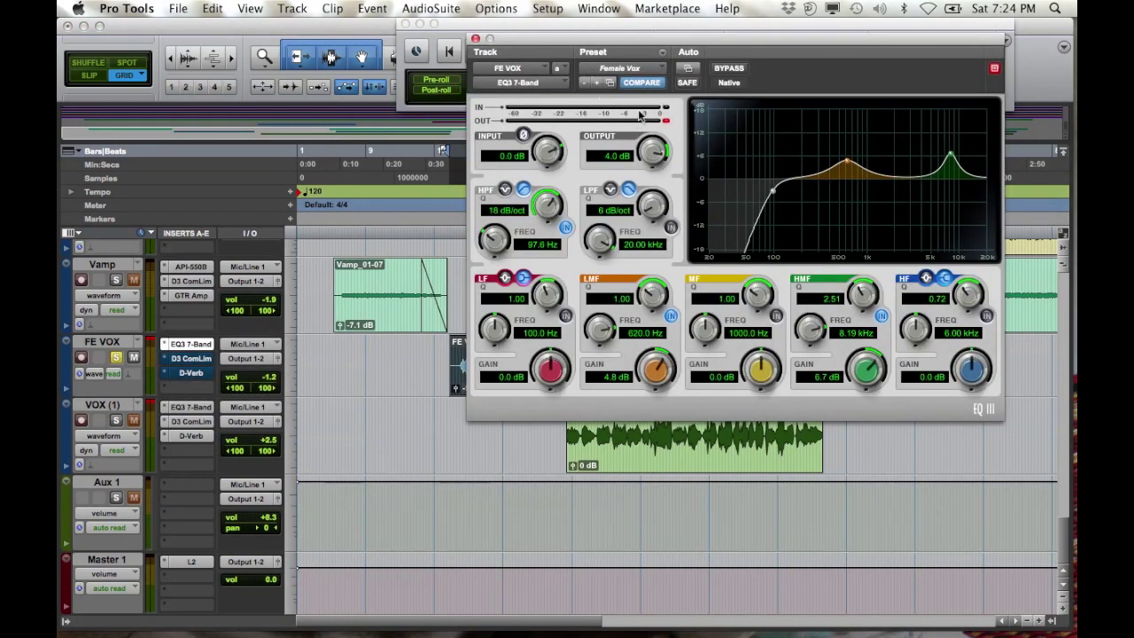
pyautogui.moveTo(619, 36); pyautogui.dragTo(484, 69)
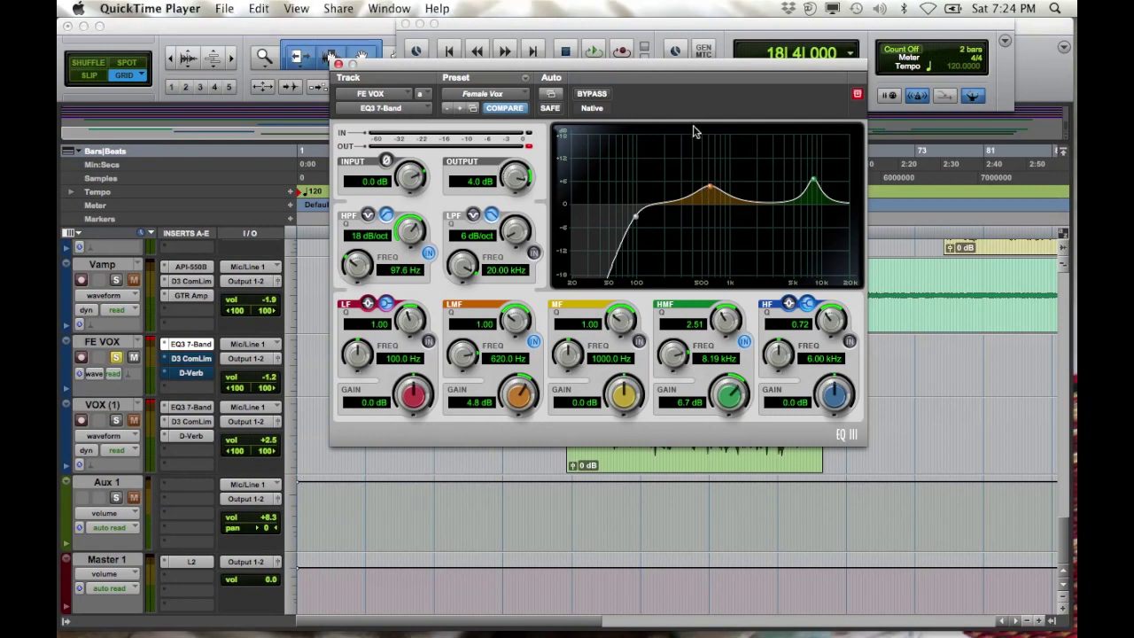
# Load the Female Vox preset from the Vocals category into the EQ.
pyautogui.click(506, 96)
pyautogui.moveTo(507, 97)
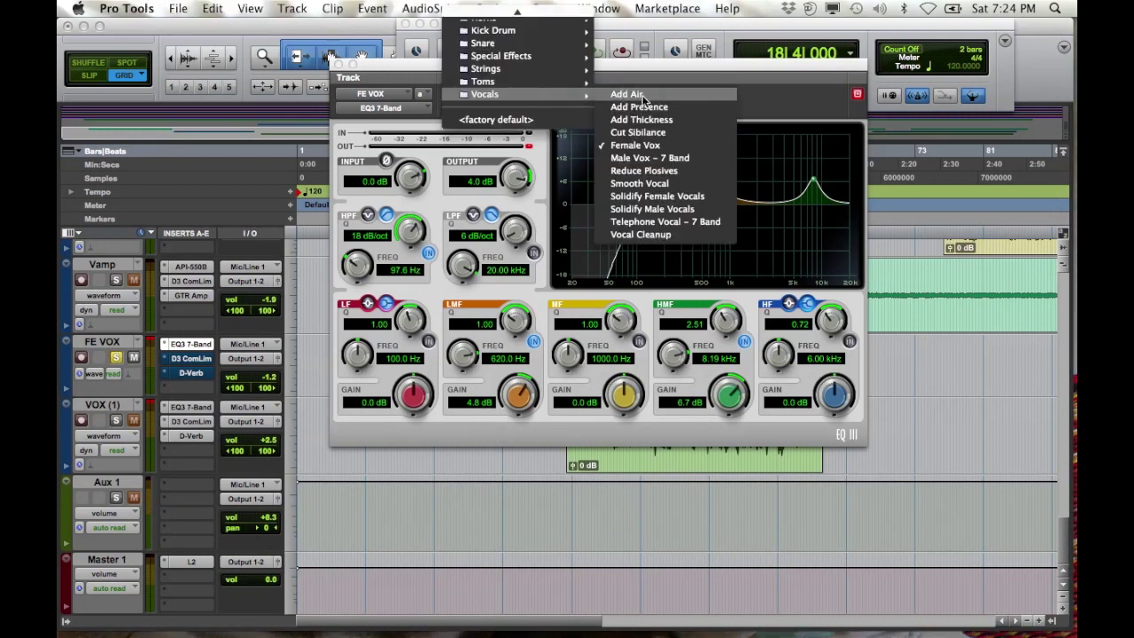
pyautogui.click(653, 145)
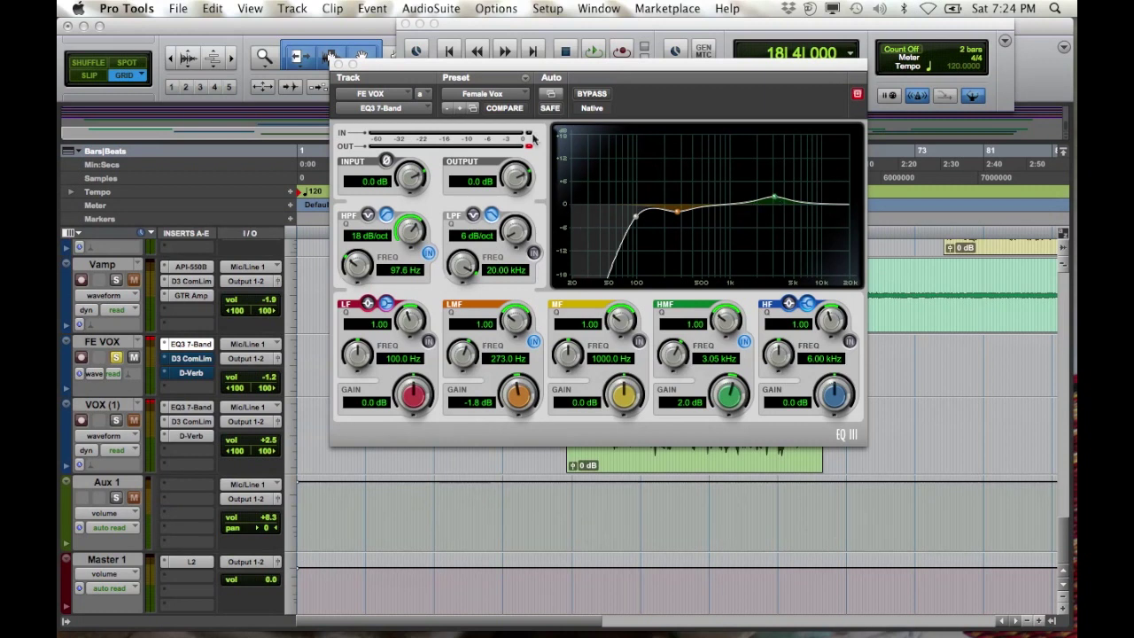
# While playing the clip, set HMF to about 5.96 kHz at 6.5 dB, LMF to 400.6 Hz at 3.4 dB, HPF to 52.9 Hz, and close the EQ.
pyautogui.click(593, 51)
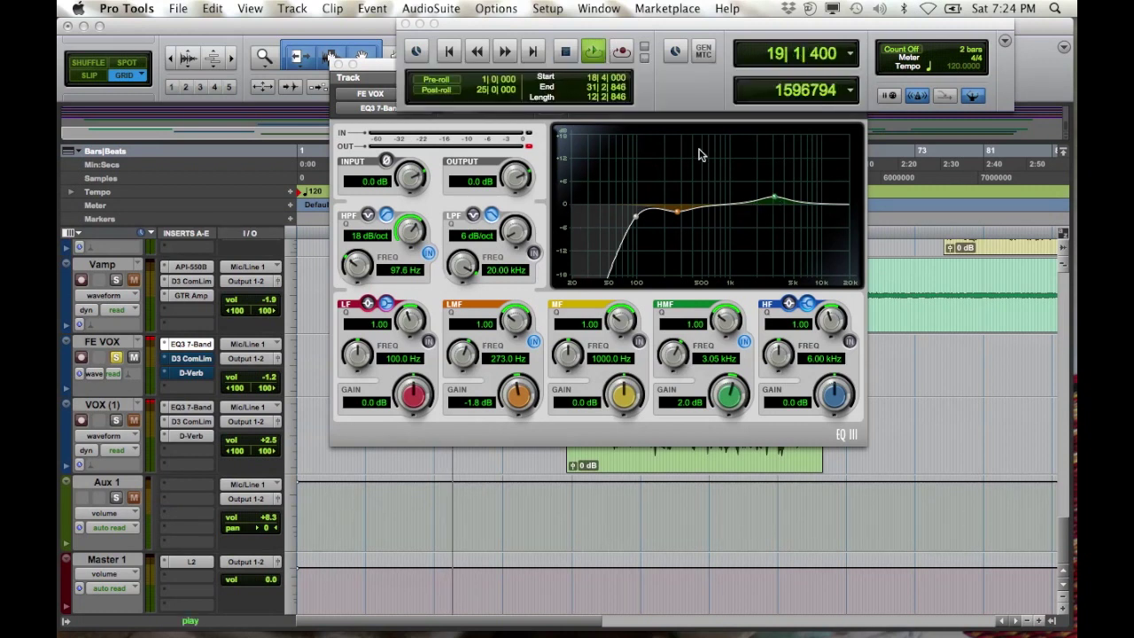
pyautogui.click(778, 202)
pyautogui.moveTo(778, 202); pyautogui.dragTo(800, 185)
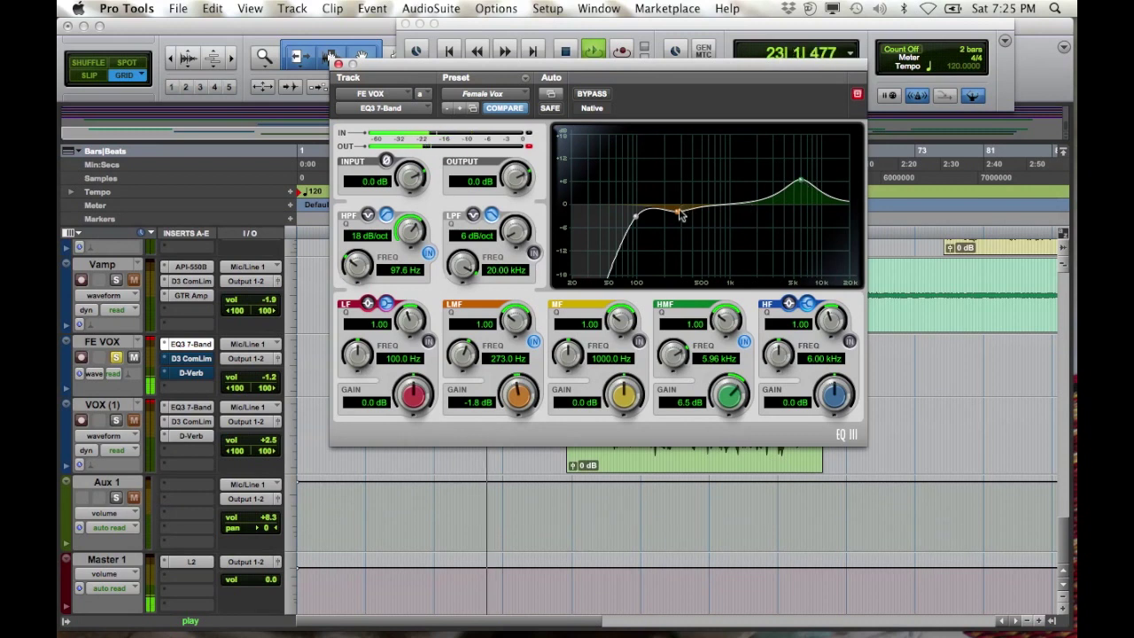
pyautogui.moveTo(679, 210)
pyautogui.mouseDown()
pyautogui.moveTo(688, 190)
pyautogui.moveTo(688, 218)
pyautogui.moveTo(692, 192)
pyautogui.mouseUp()
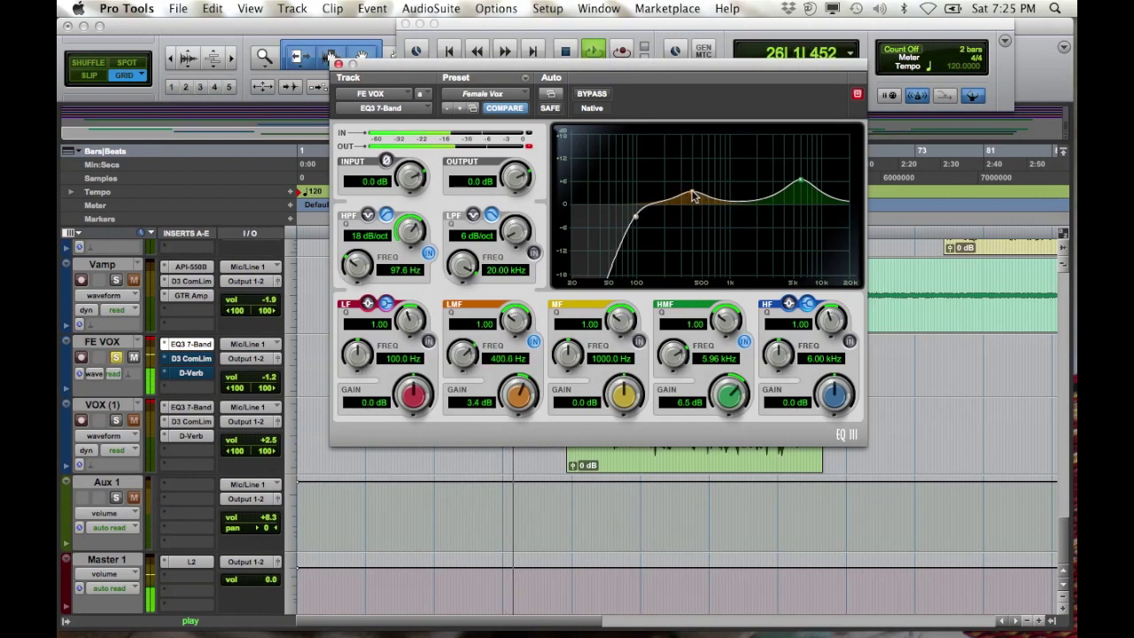
pyautogui.moveTo(627, 218); pyautogui.dragTo(611, 218)
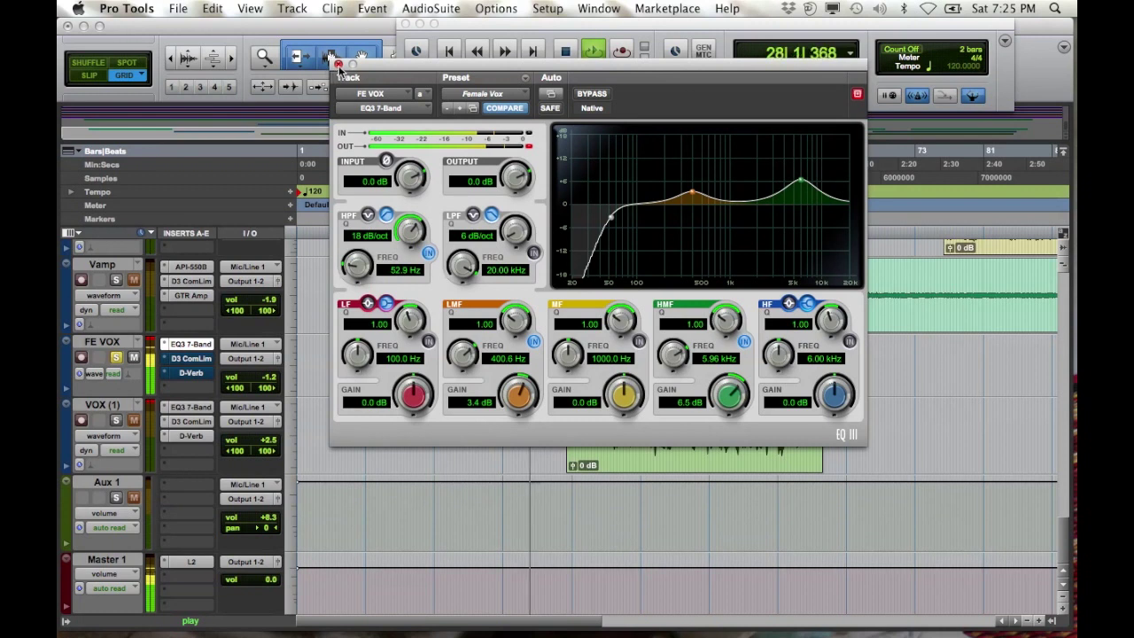
pyautogui.click(337, 64)
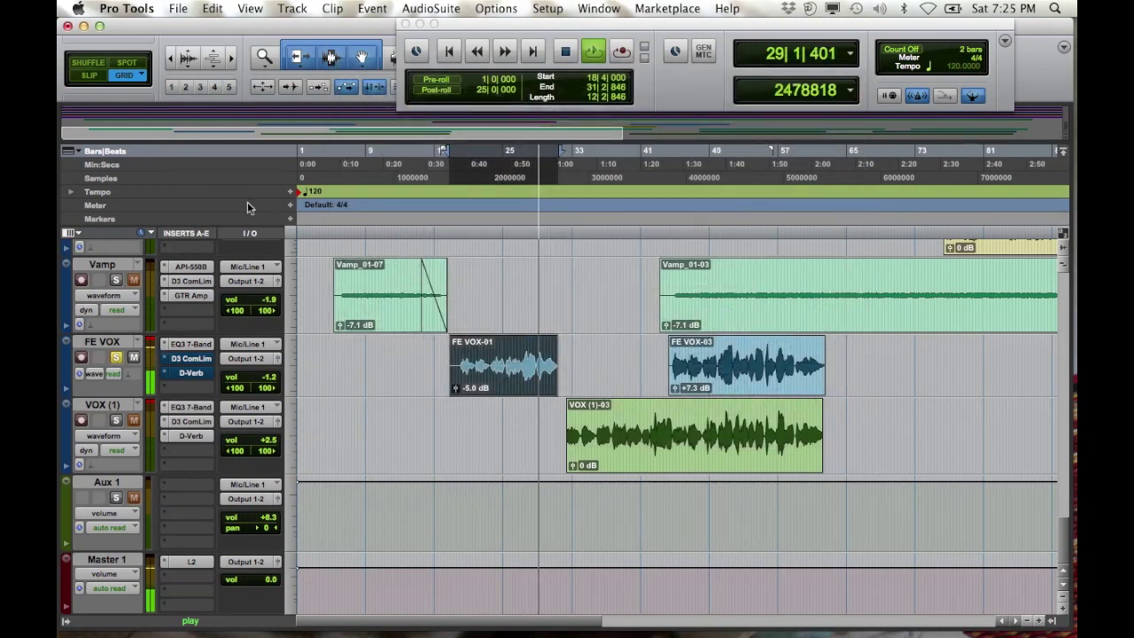
# Take the D3 ComLim insert on FE VOX out of bypass, set its gain to 8.5 dB, and close the compressor.
pyautogui.rightClick(178, 363)
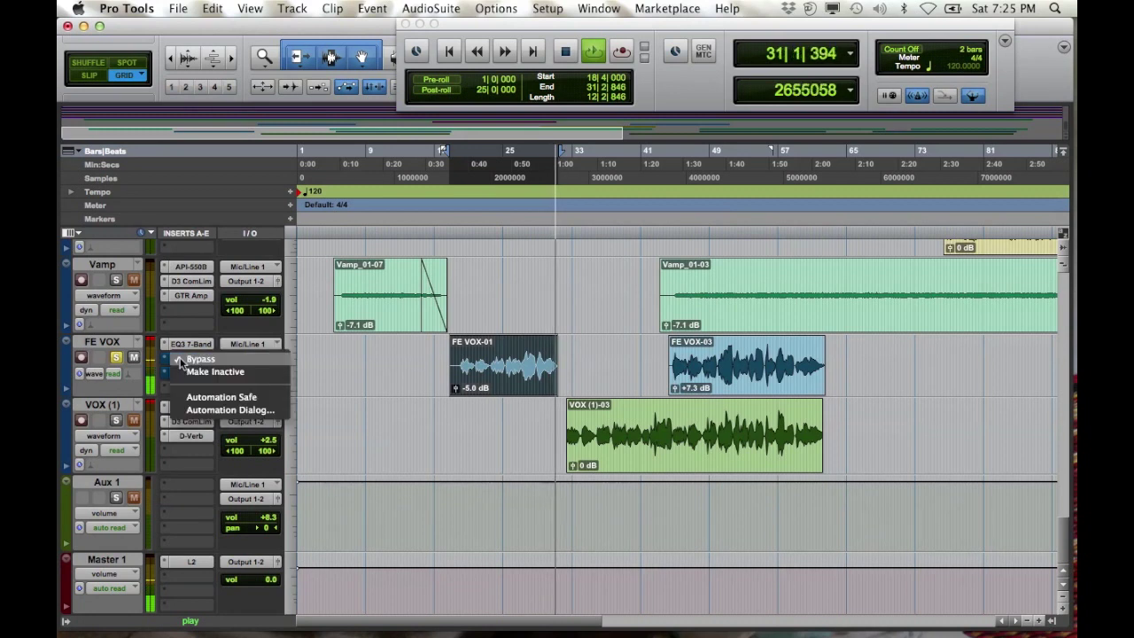
pyautogui.click(190, 365)
pyautogui.click(191, 360)
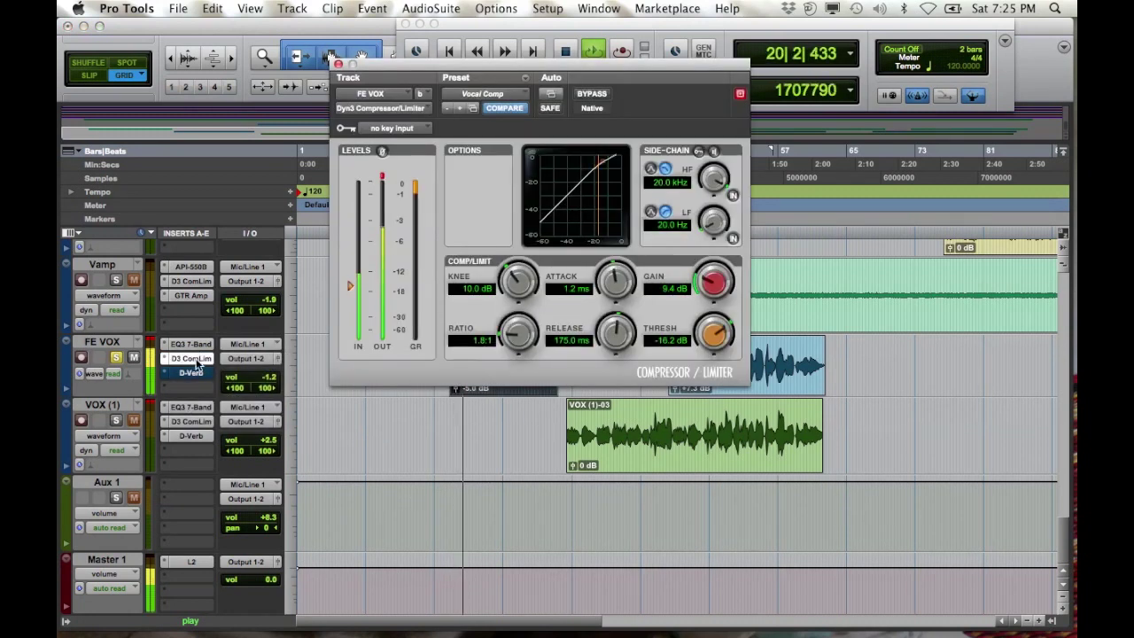
pyautogui.moveTo(706, 286); pyautogui.dragTo(706, 294)
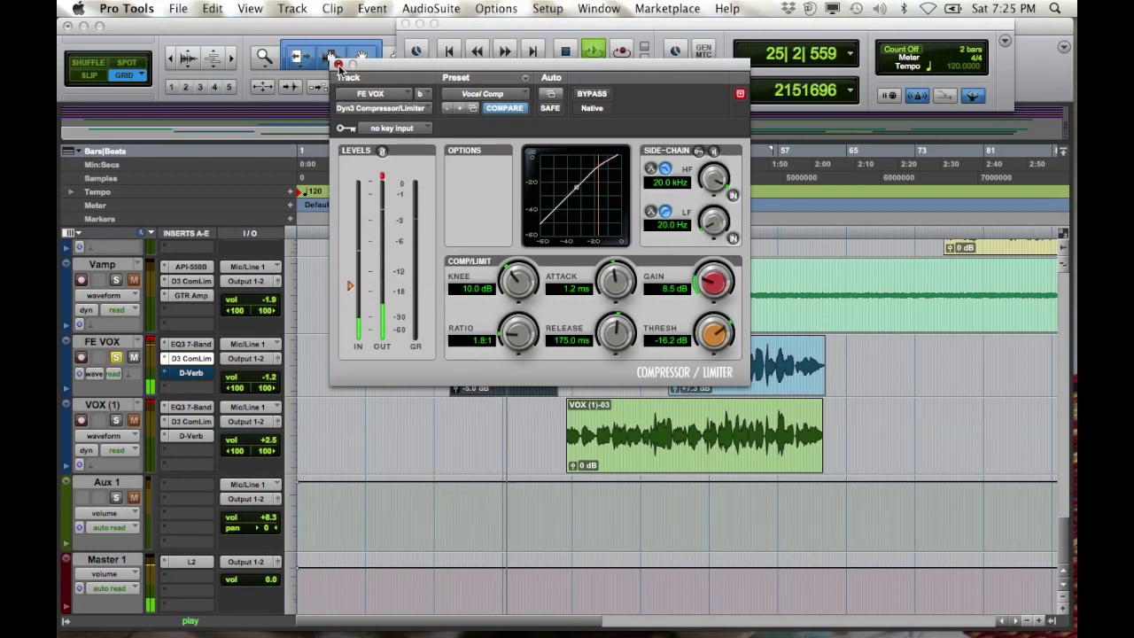
pyautogui.click(338, 65)
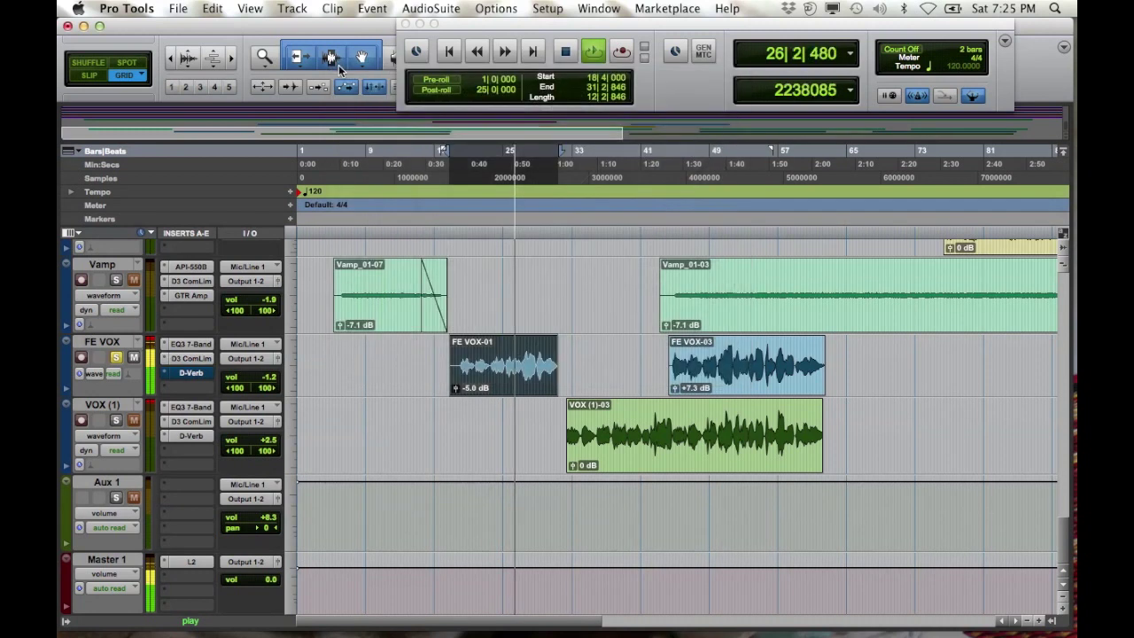
# Select D-Verb (mono/stereo) for the FE VOX reverb insert, take it out of bypass, set its mix to 47 %, and close it.
pyautogui.click(166, 379)
pyautogui.moveTo(243, 373)
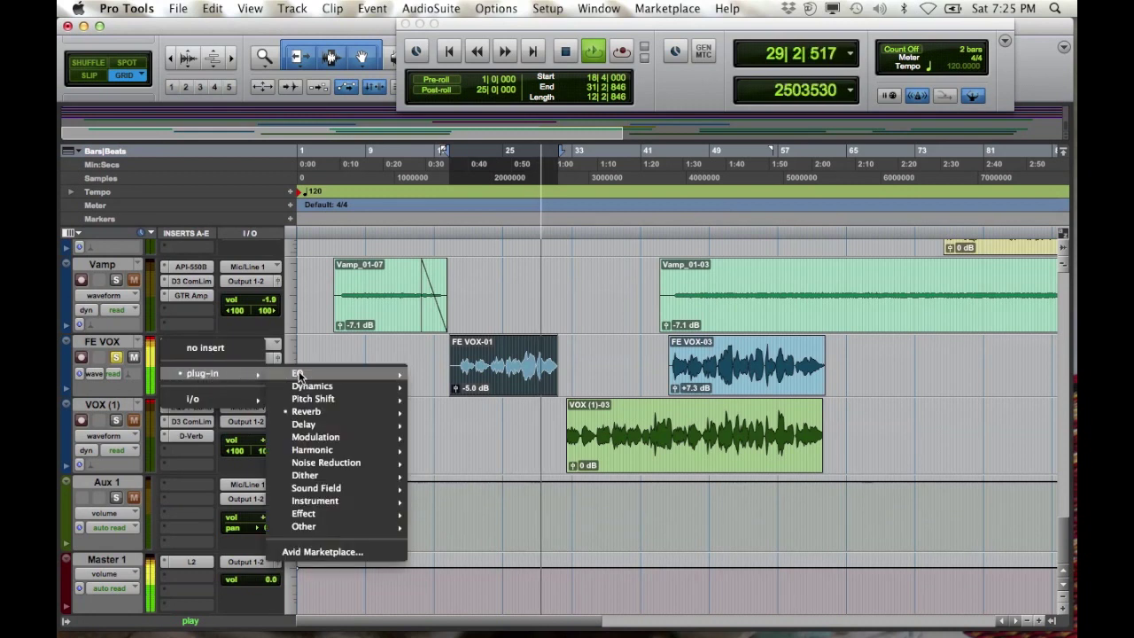
pyautogui.moveTo(355, 411)
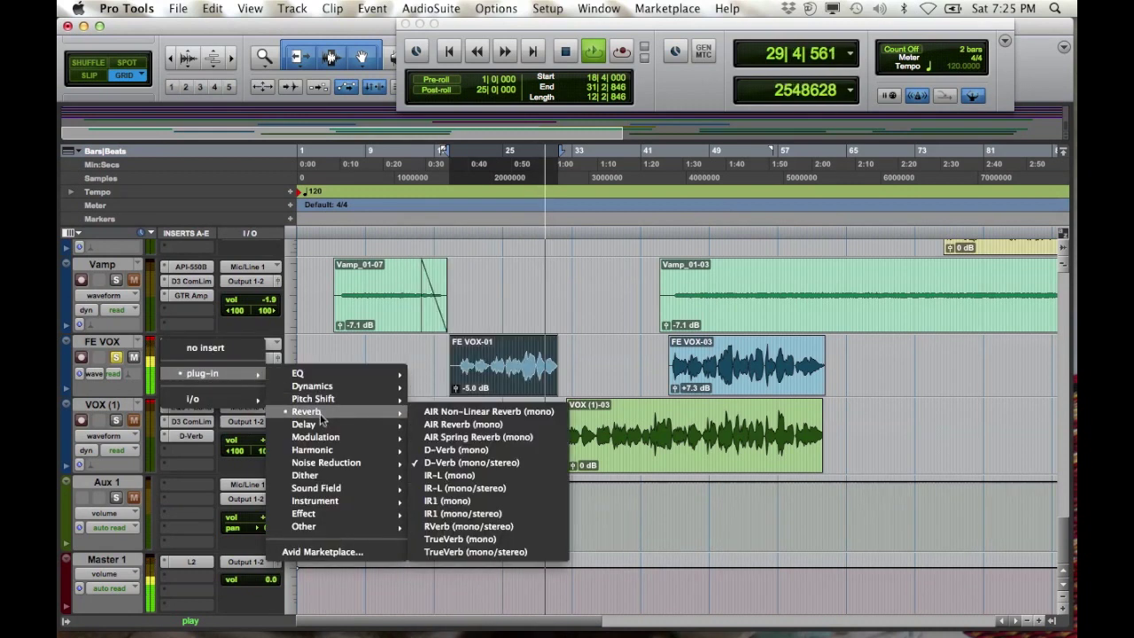
pyautogui.click(474, 463)
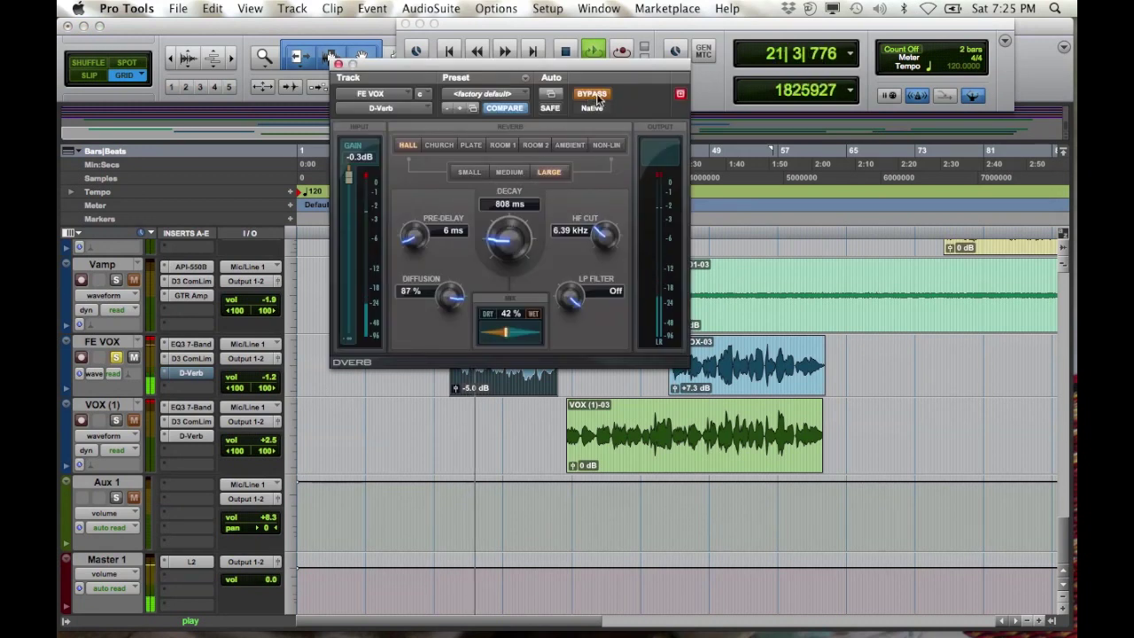
pyautogui.click(596, 95)
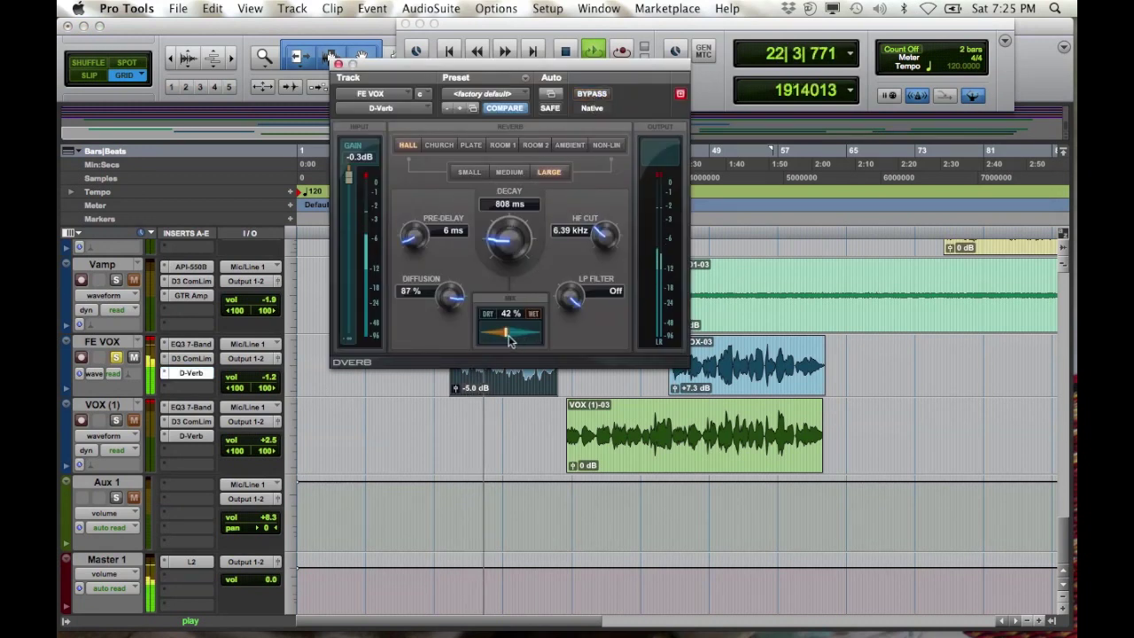
pyautogui.moveTo(508, 339)
pyautogui.mouseDown()
pyautogui.moveTo(535, 335)
pyautogui.moveTo(464, 332)
pyautogui.moveTo(508, 341)
pyautogui.mouseUp()
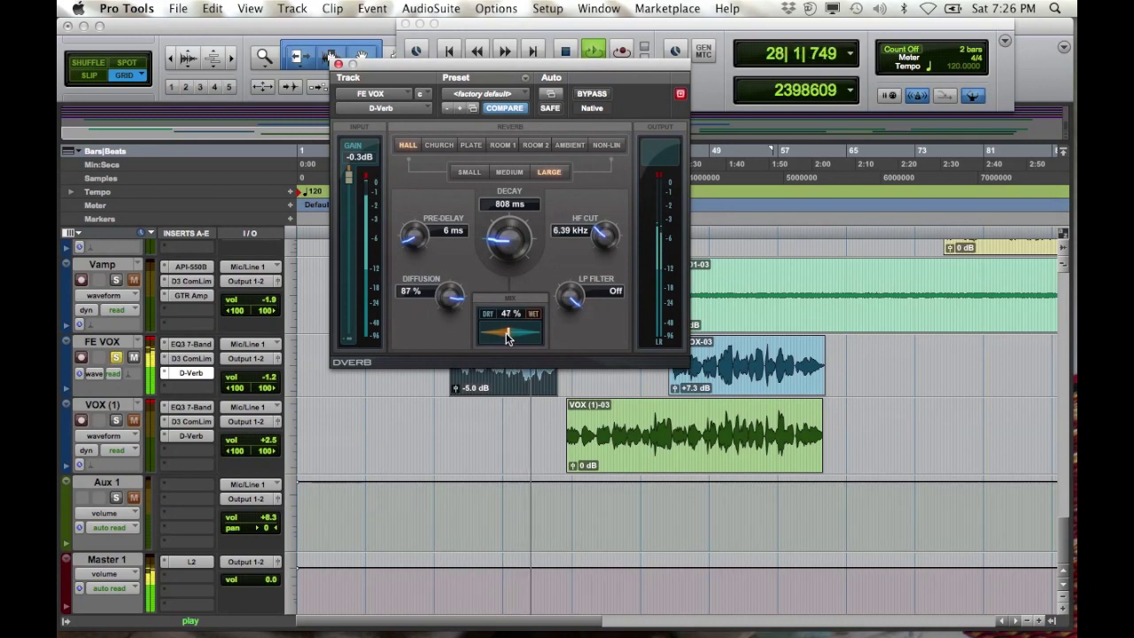
pyautogui.click(337, 65)
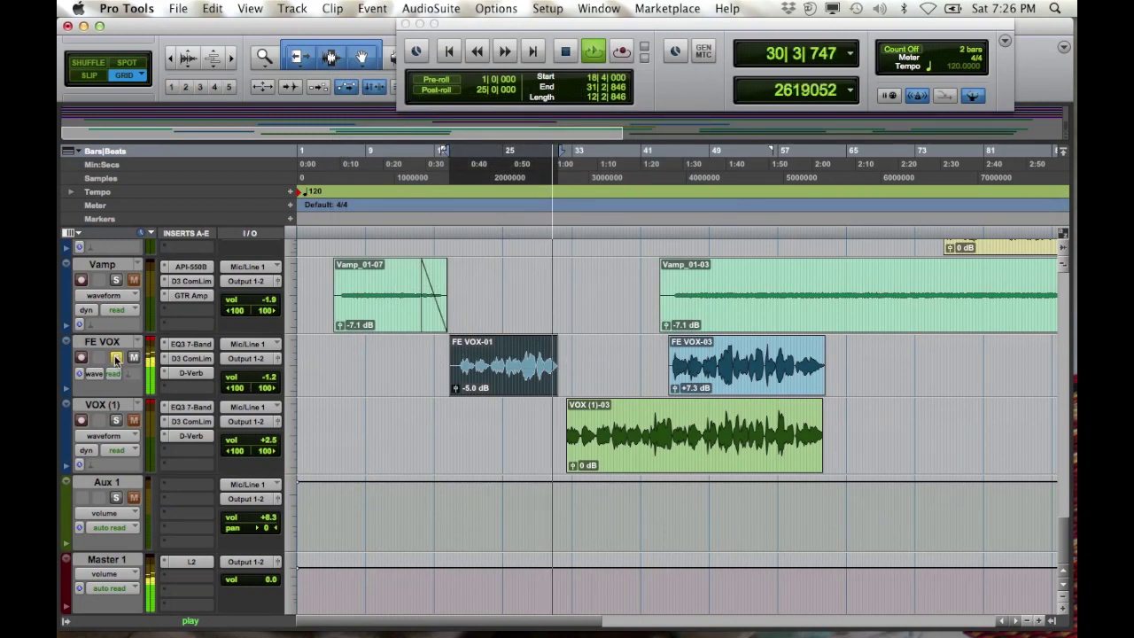
# Unsolo FE VOX, set its track volume to +1.2 within the full mix, and stop playback.
pyautogui.click(115, 357)
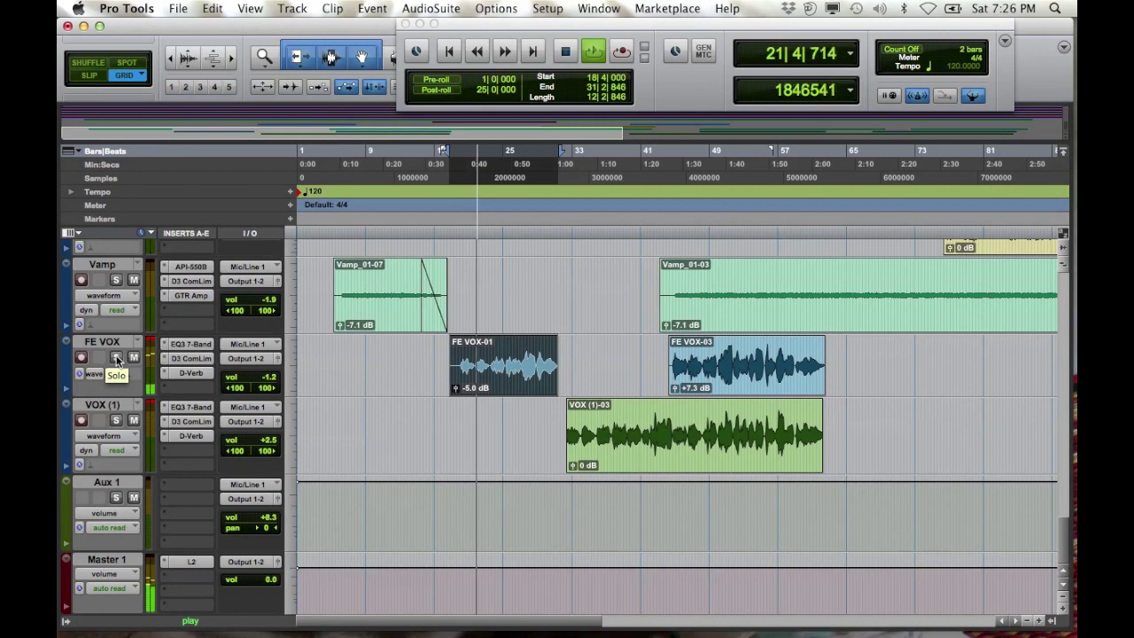
pyautogui.click(266, 379)
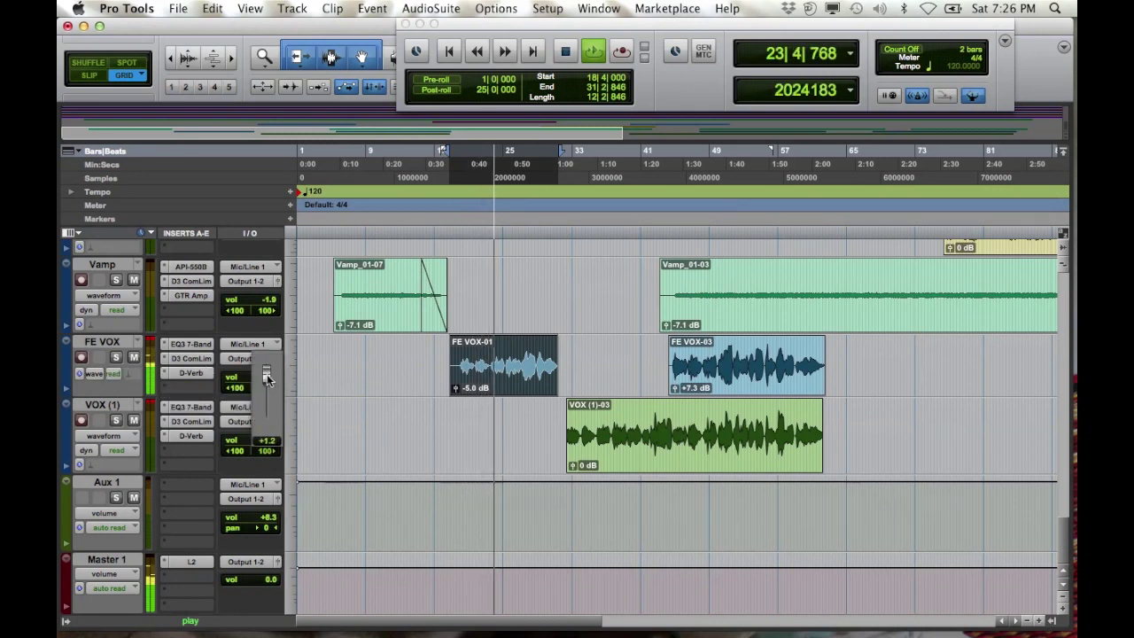
pyautogui.moveTo(266, 378); pyautogui.dragTo(265, 378)
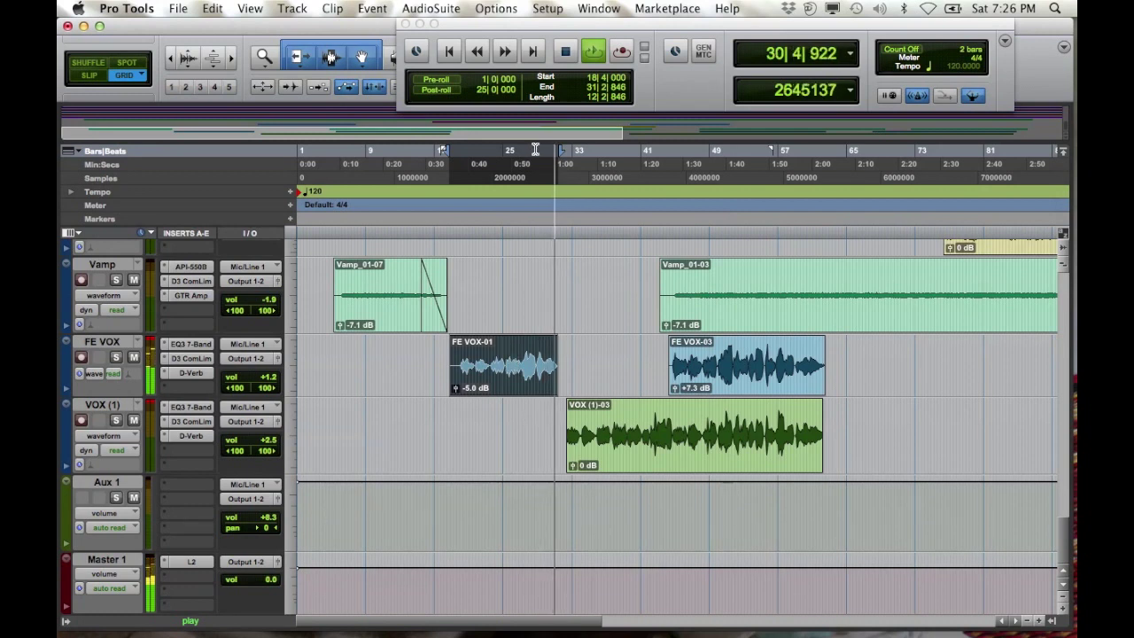
pyautogui.click(568, 53)
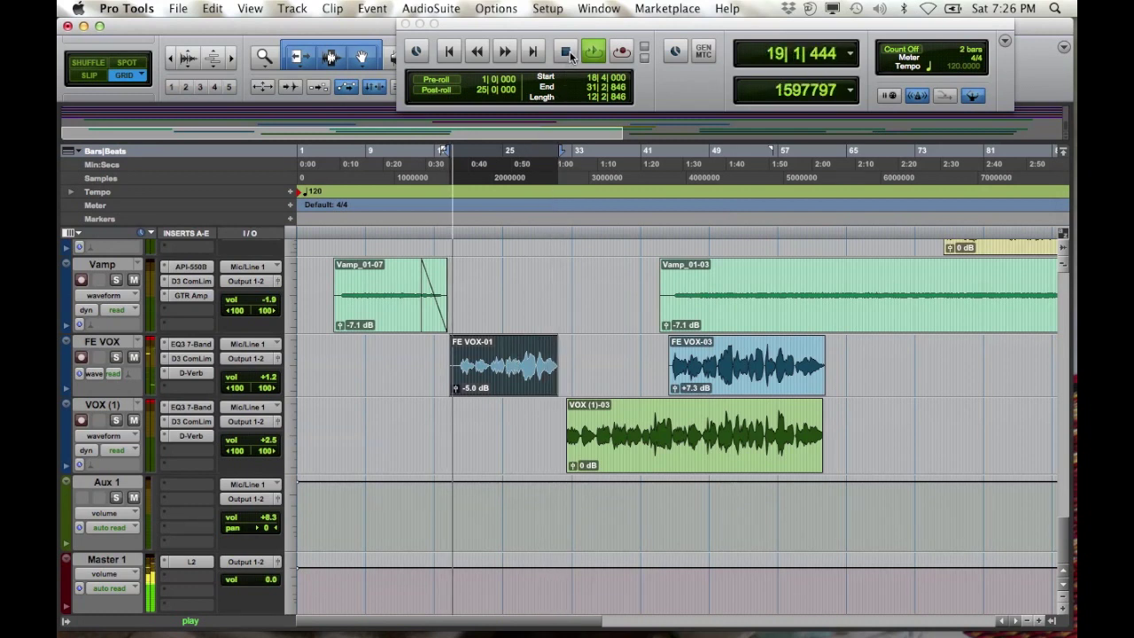
pyautogui.click(568, 54)
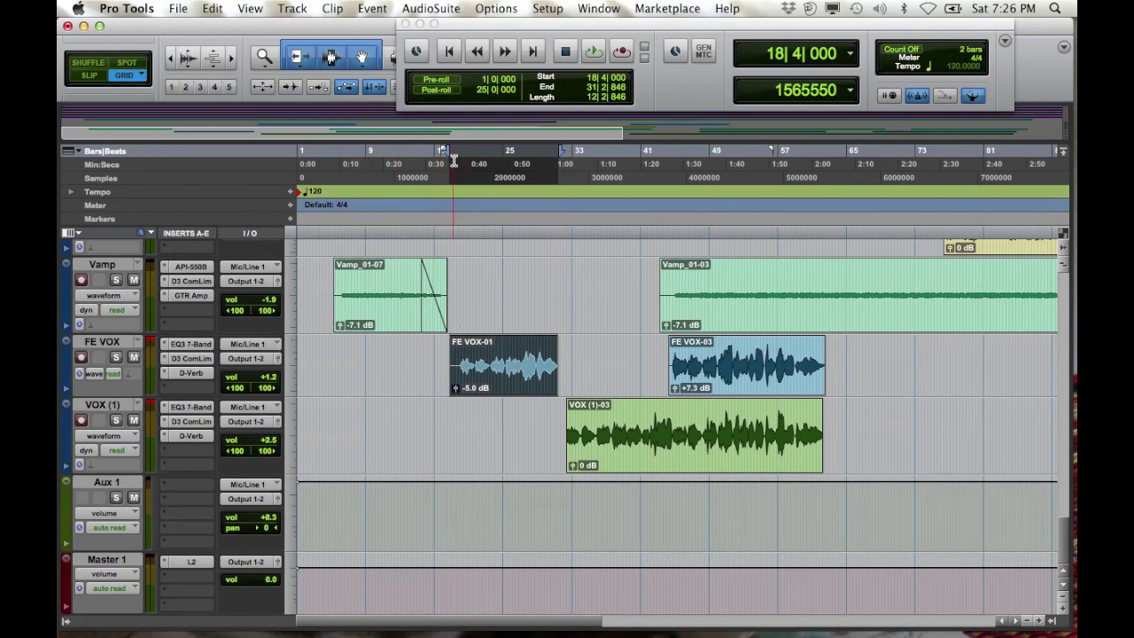
# Play the full mix from bar 52, where the FE VOX-03 and VOX (1)-03 clips overlap.
pyautogui.click(730, 153)
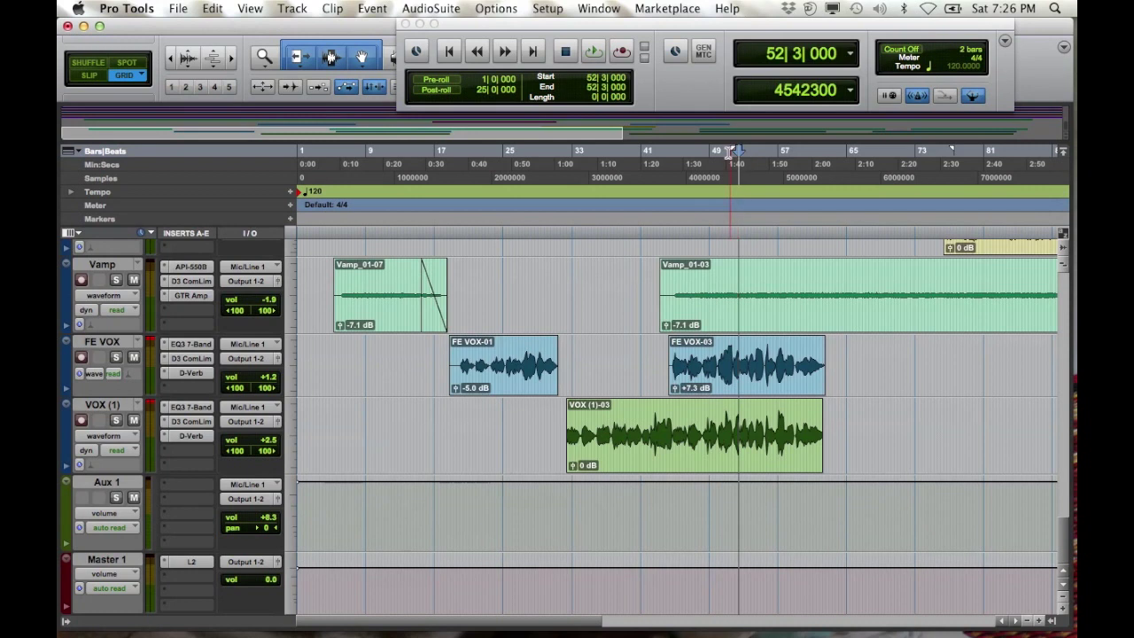
pyautogui.click(593, 51)
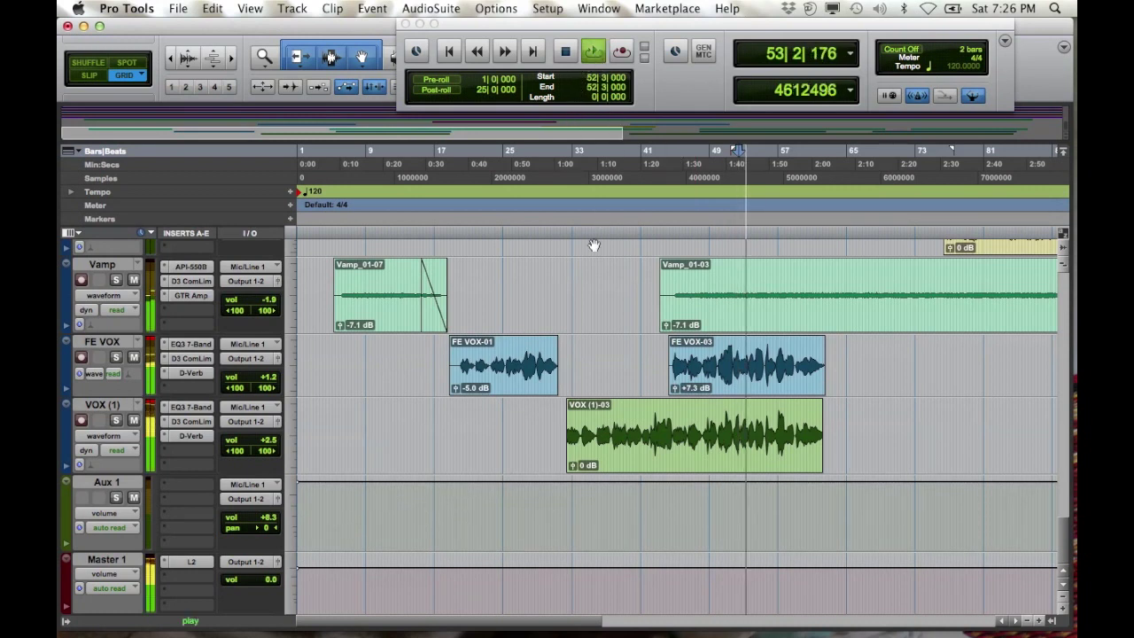
pyautogui.press('super+Tab')
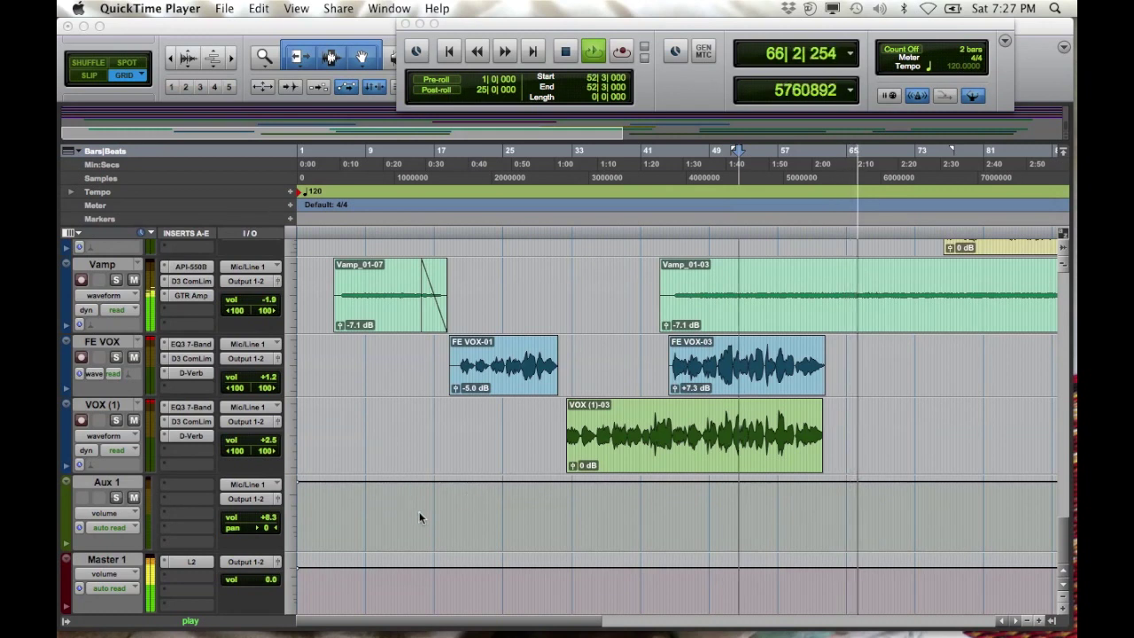
# Show the Master 1 track's pop-up volume fader while the mix keeps playing.
pyautogui.click(270, 581)
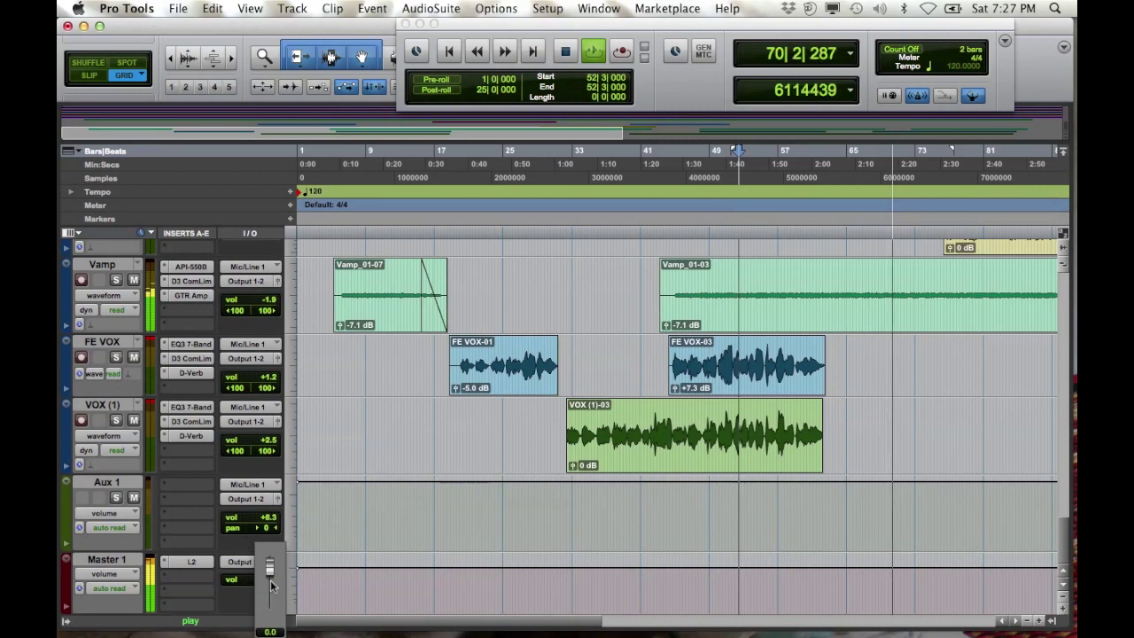
pyautogui.click(270, 580)
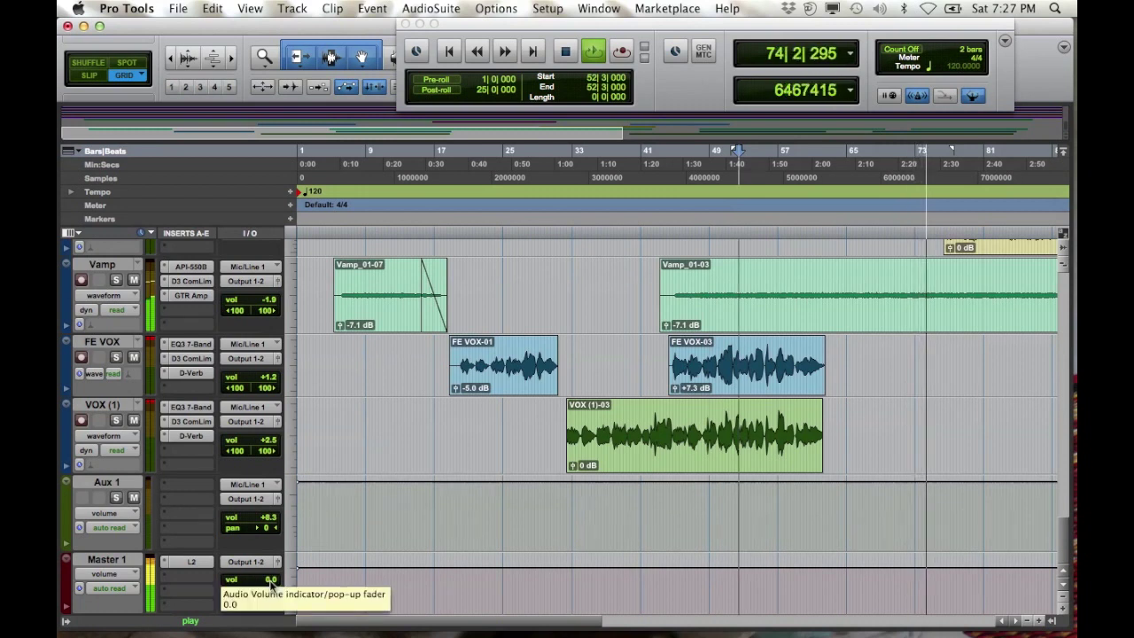
pyautogui.click(270, 581)
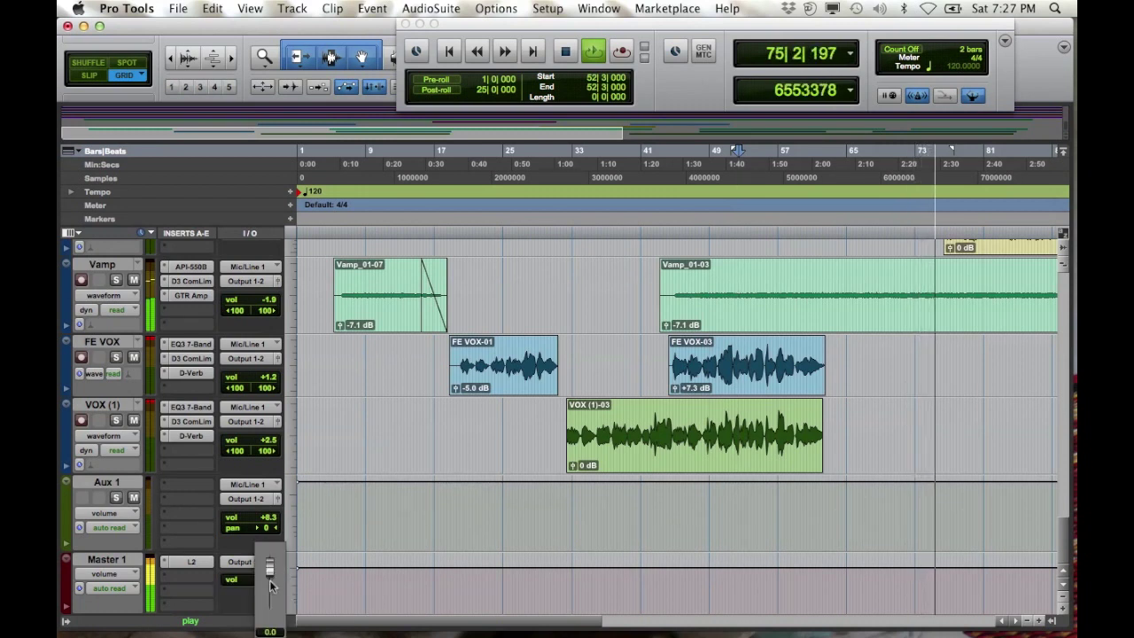